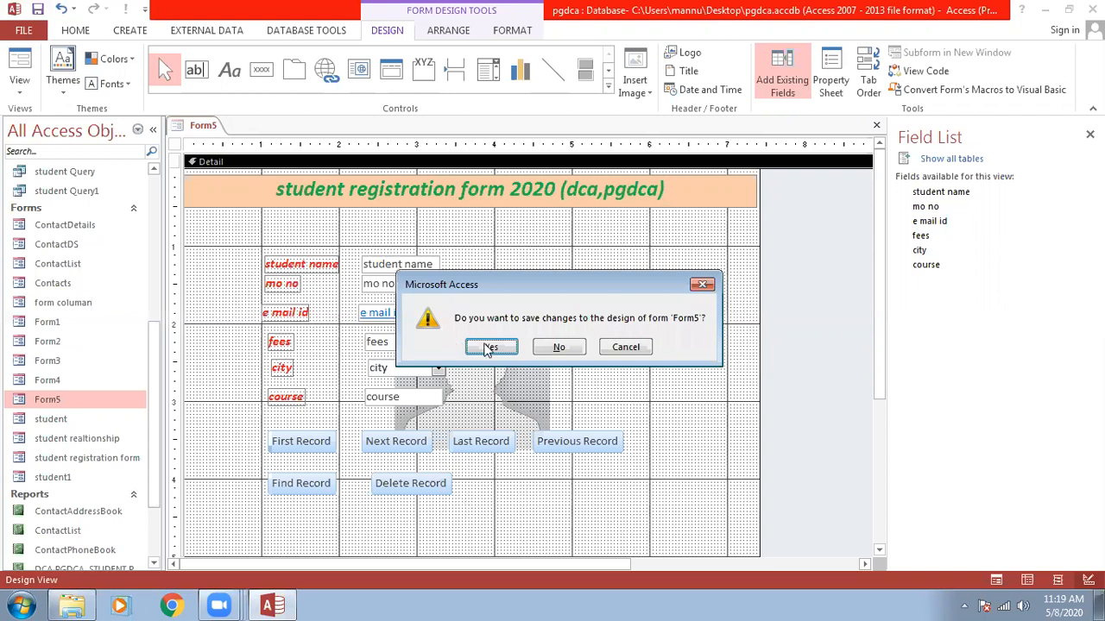
# Save Form5's design, open it, move to the next record and delete it.
pyautogui.click(490, 347)
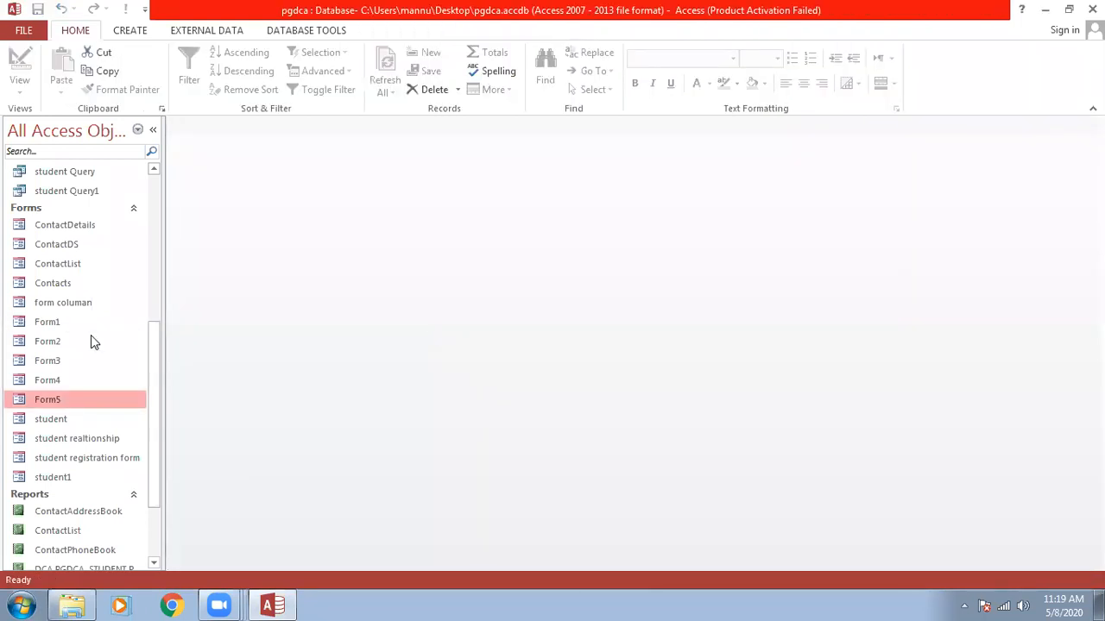
pyautogui.doubleClick(49, 406)
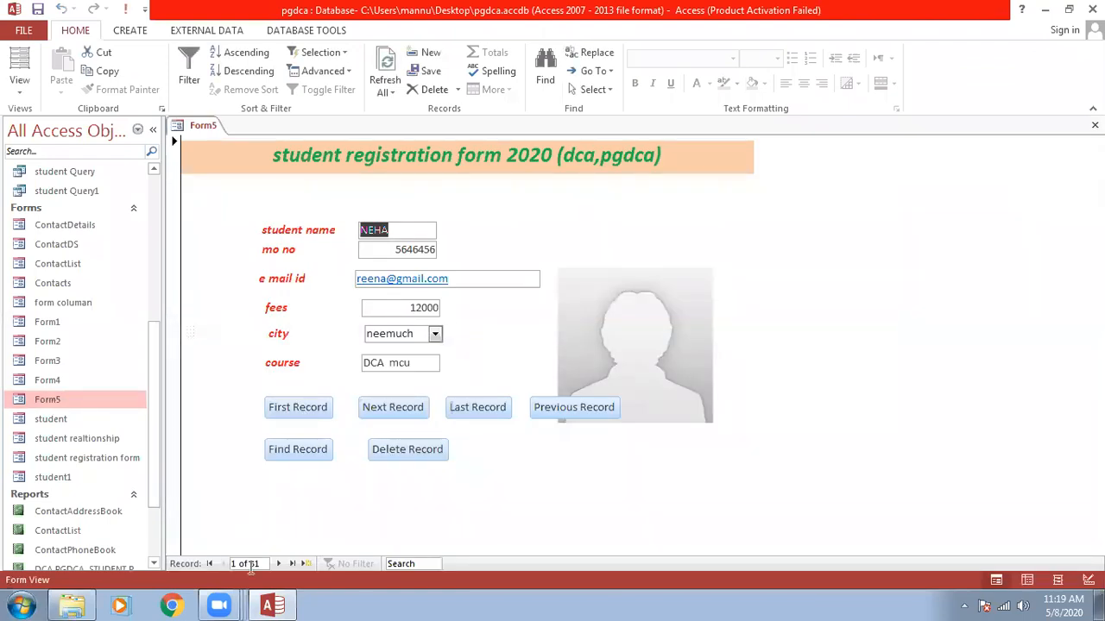
pyautogui.click(389, 412)
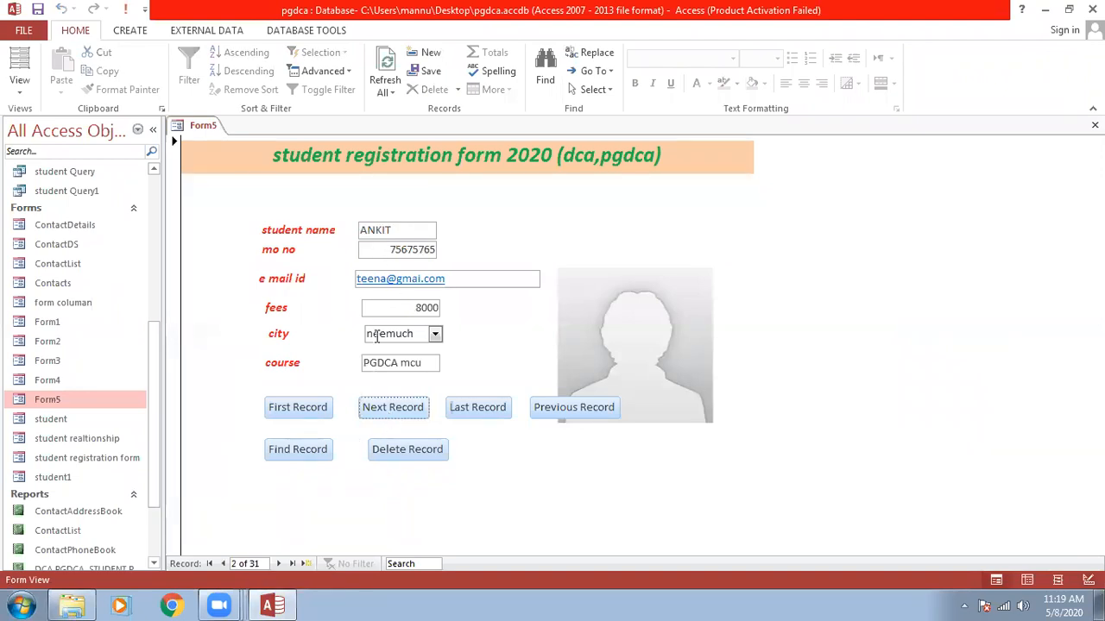
pyautogui.click(399, 455)
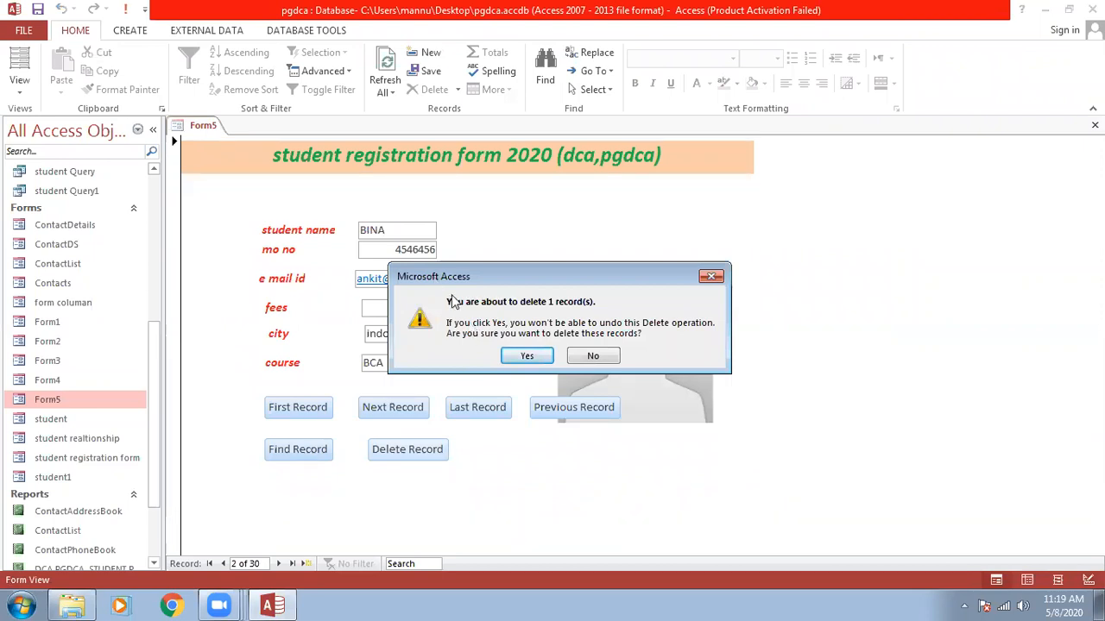
pyautogui.click(526, 357)
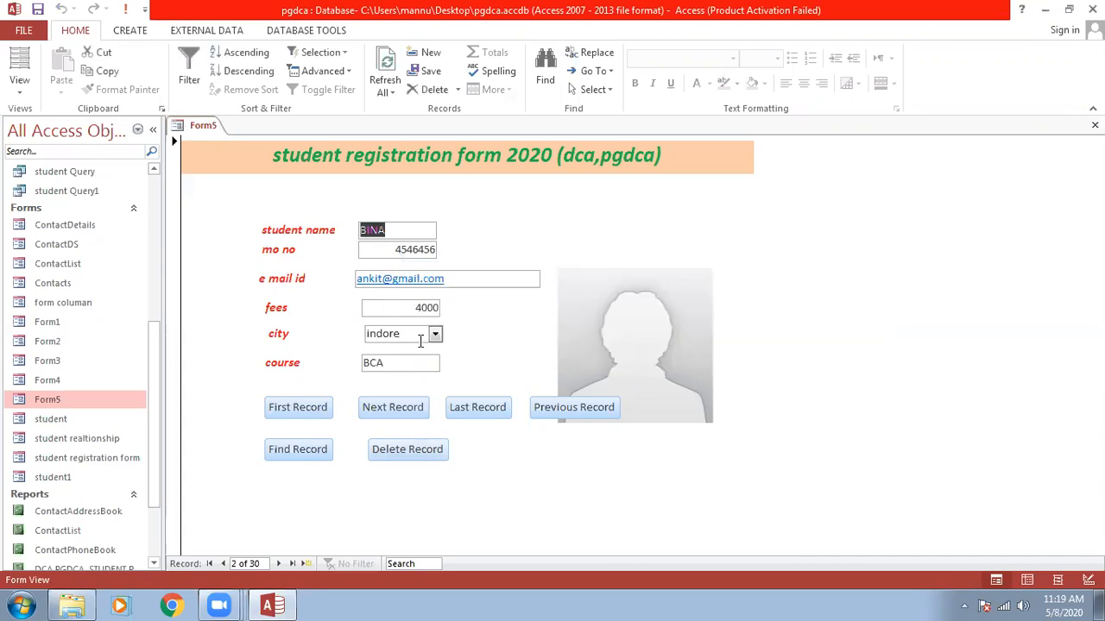
# Delete a second student record, then close Form5.
pyautogui.click(391, 407)
pyautogui.press('Return')
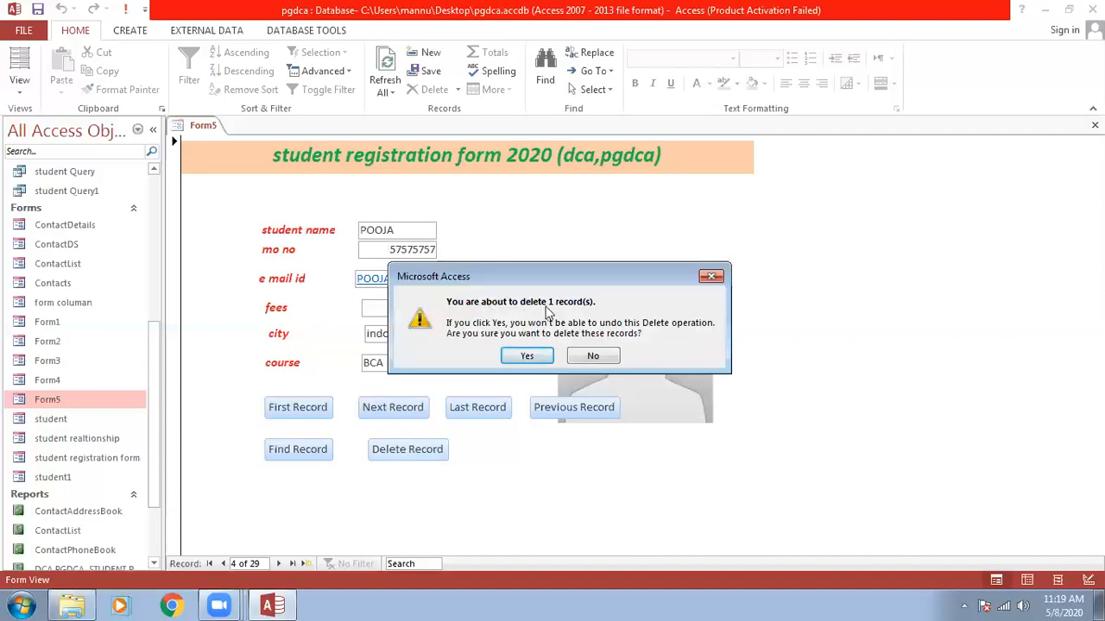
pyautogui.click(528, 357)
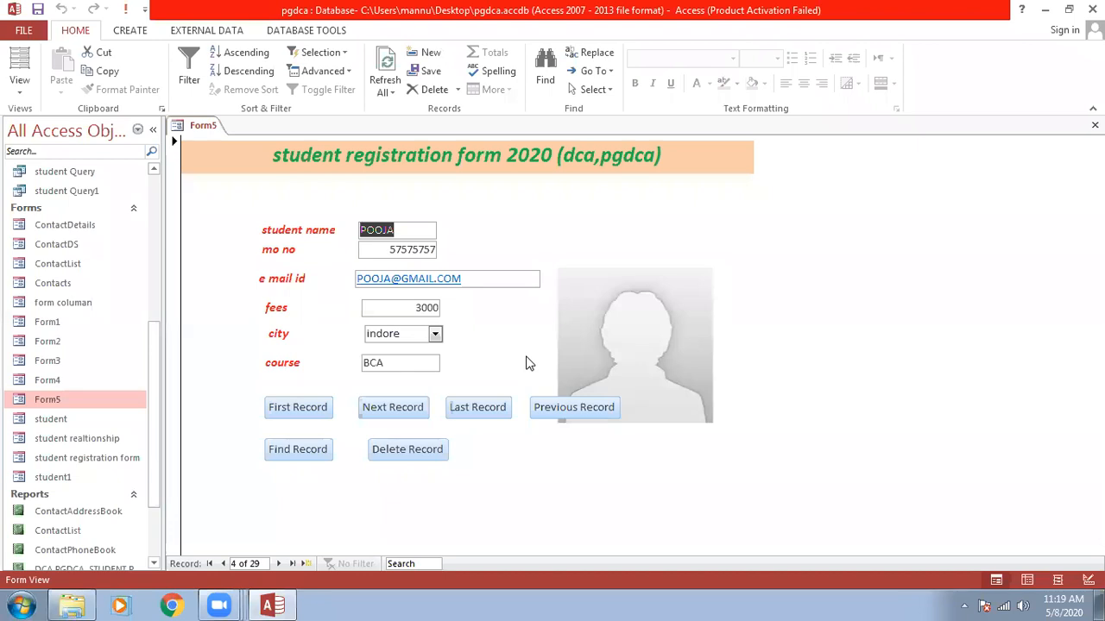
pyautogui.hotkey('ctrl', 'w')
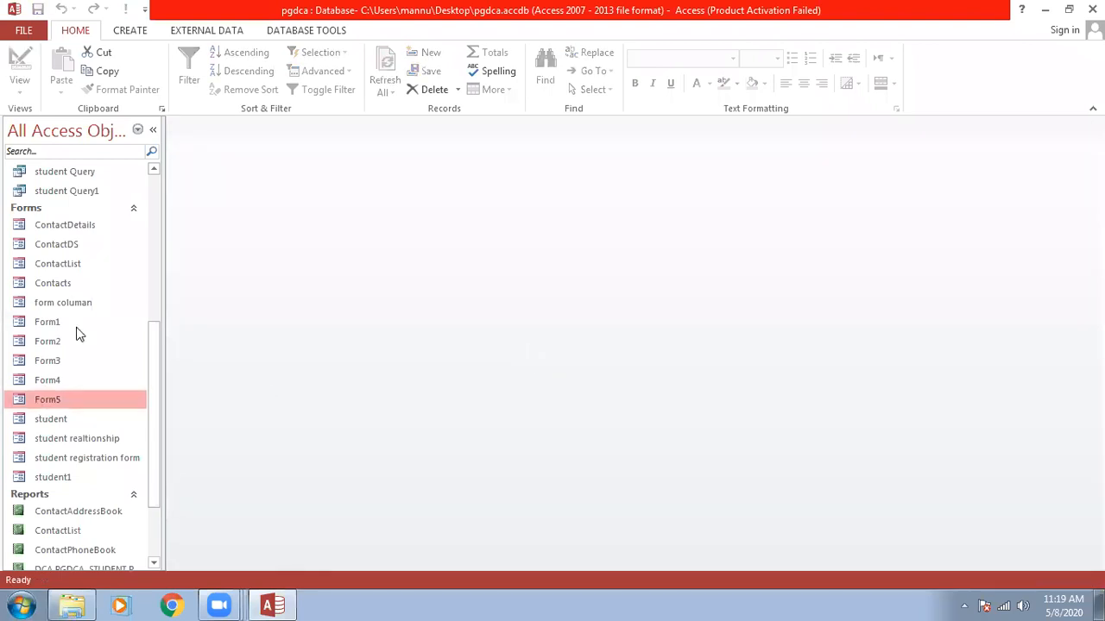
# Reopen Form5 in Design View and place a new command button beside Delete Record.
pyautogui.rightClick(40, 401)
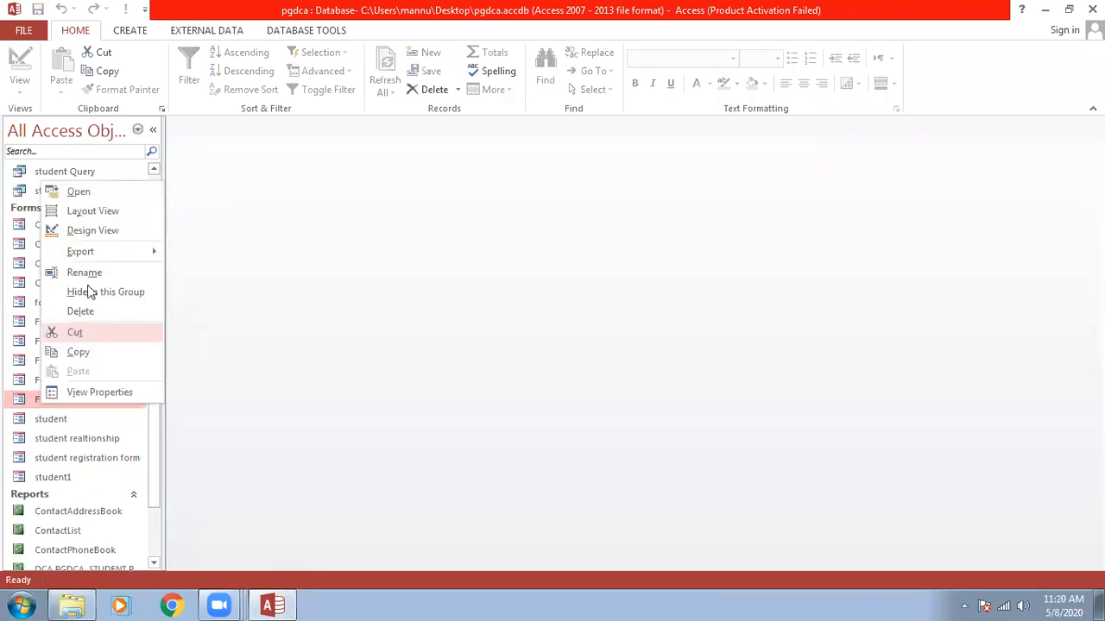
pyautogui.click(90, 229)
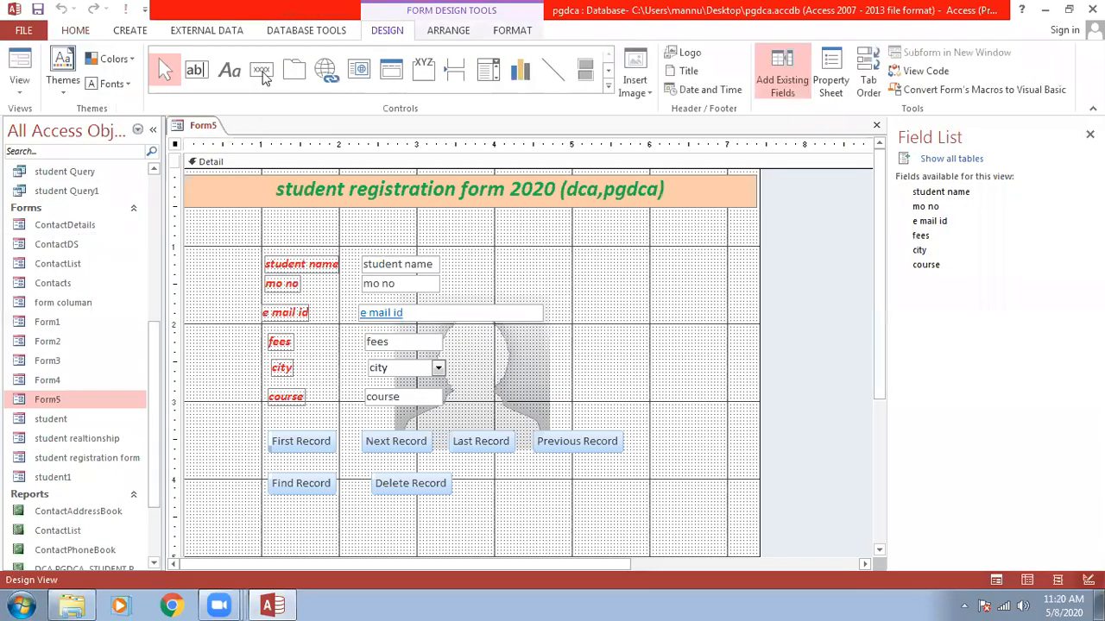
pyautogui.click(262, 69)
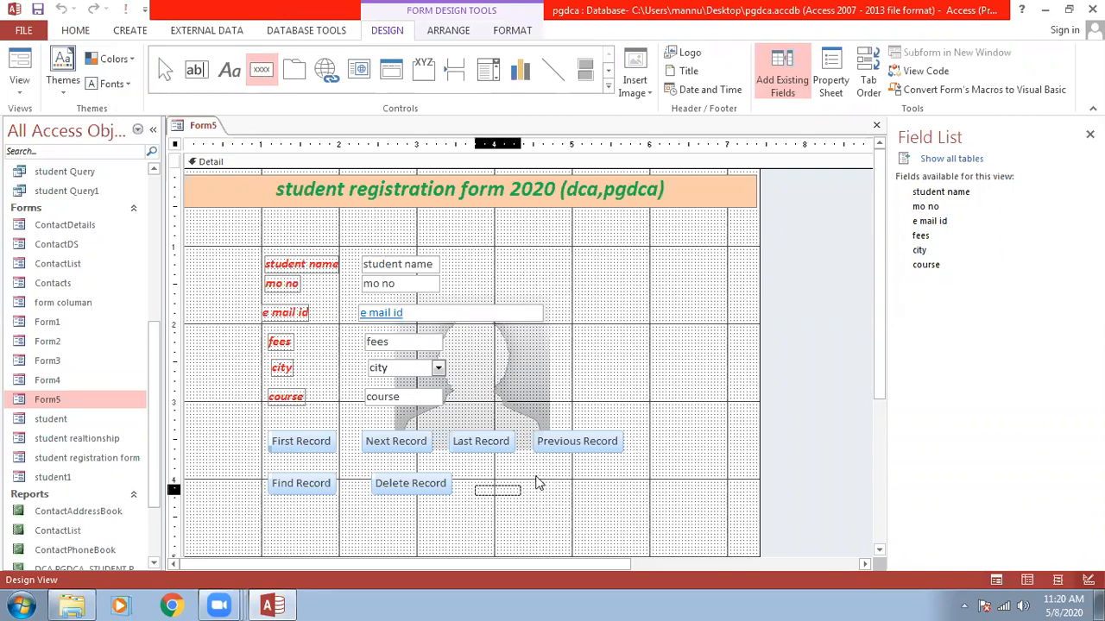
pyautogui.click(475, 478)
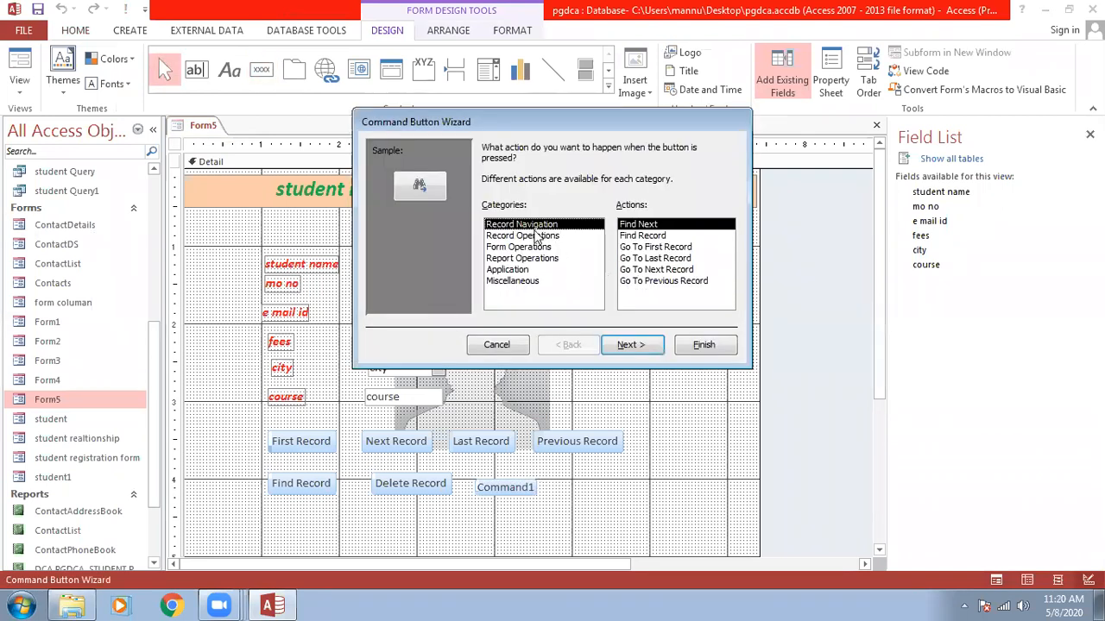
# Make the button a Record Operations > Save Record action with text label, named 'save'.
pyautogui.click(580, 236)
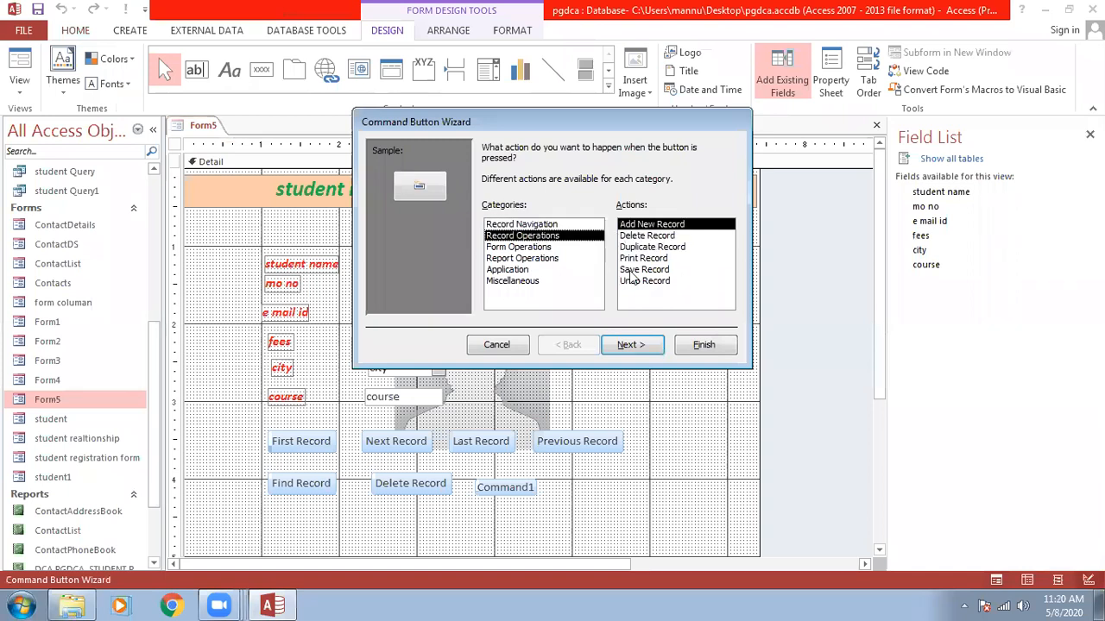
pyautogui.click(630, 270)
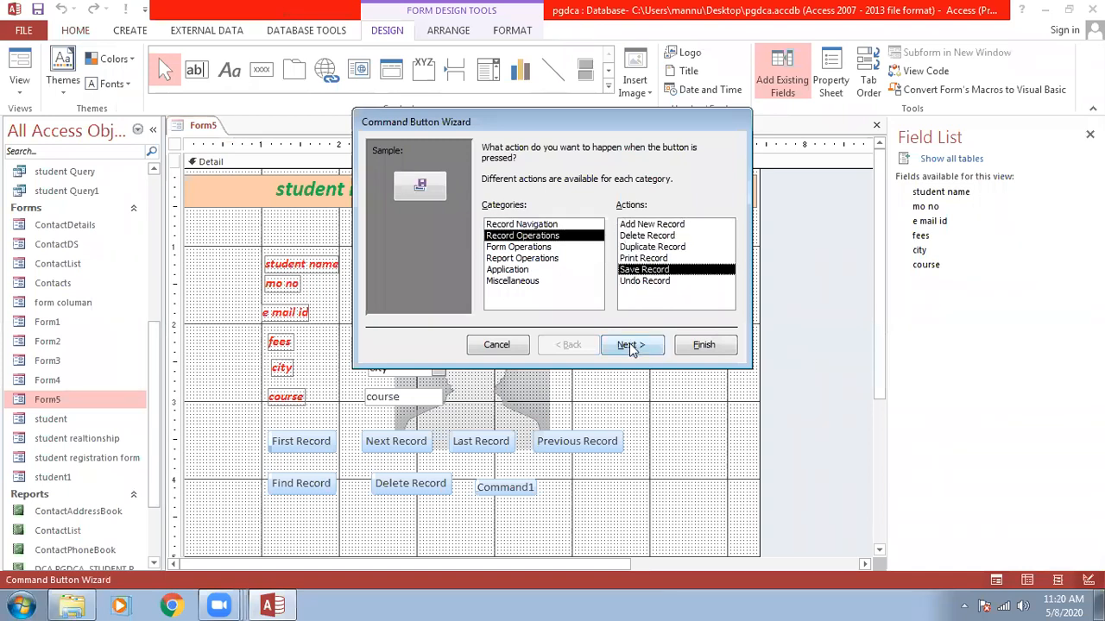
pyautogui.click(630, 345)
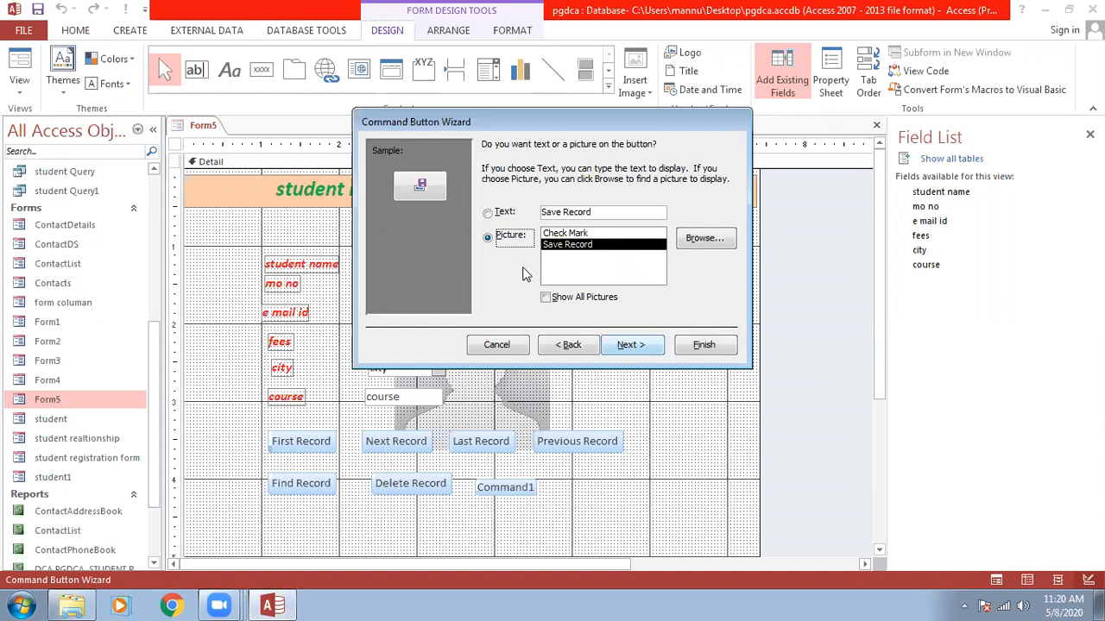
pyautogui.click(488, 212)
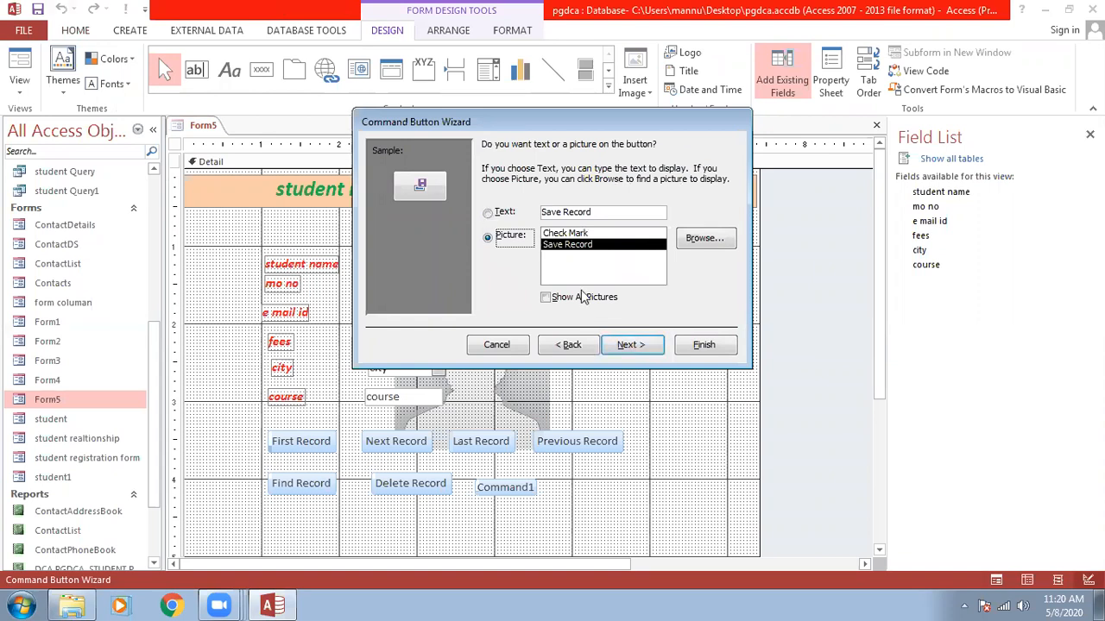
pyautogui.click(628, 345)
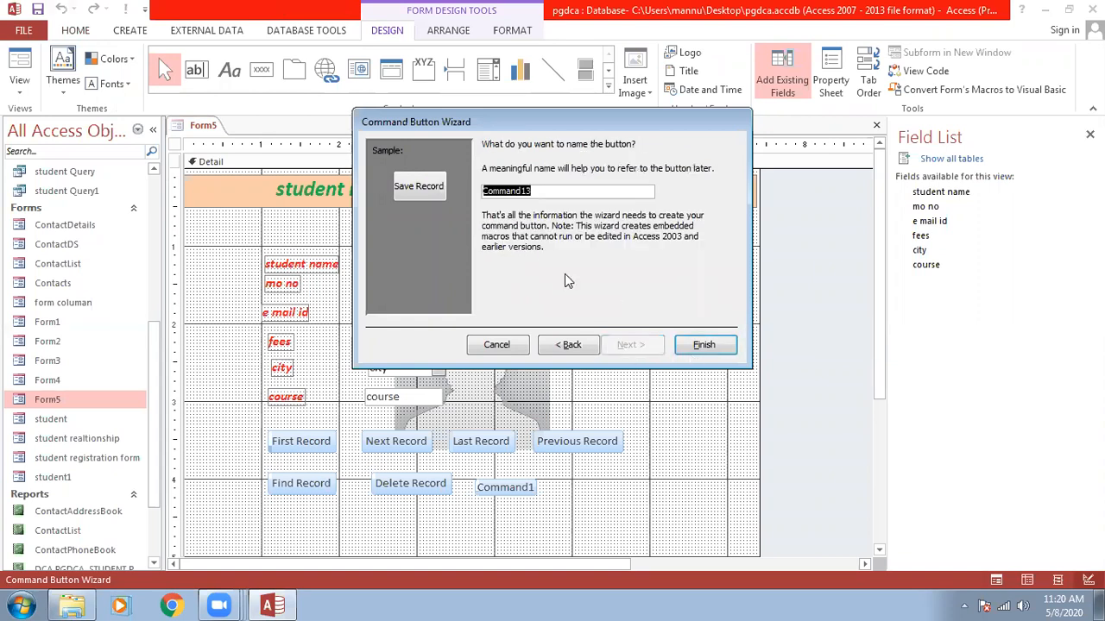
pyautogui.write('save')
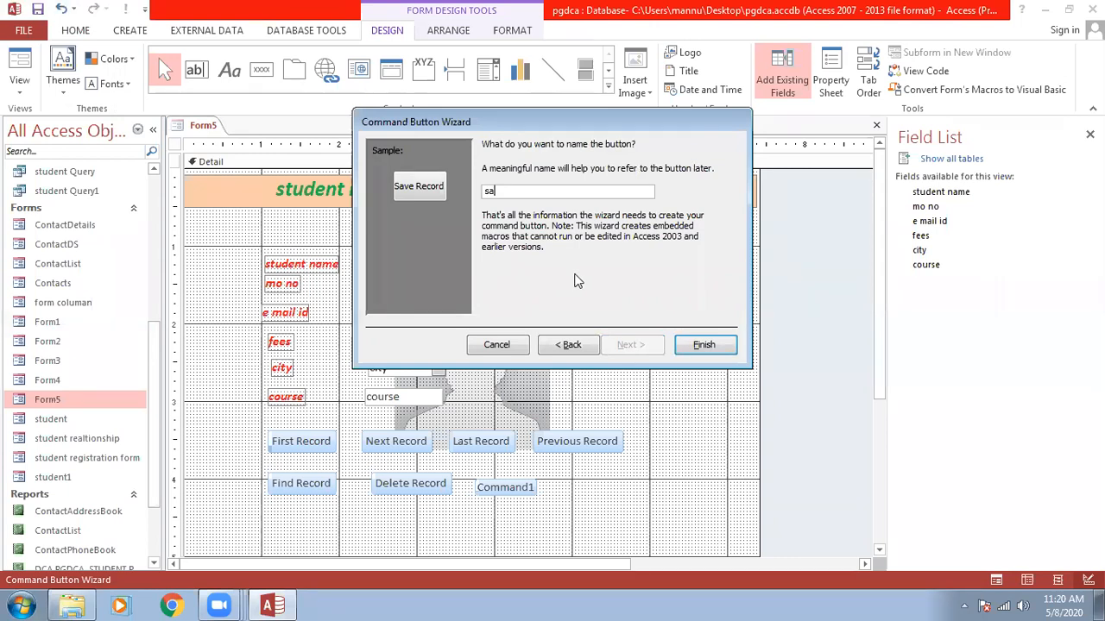
pyautogui.click(702, 346)
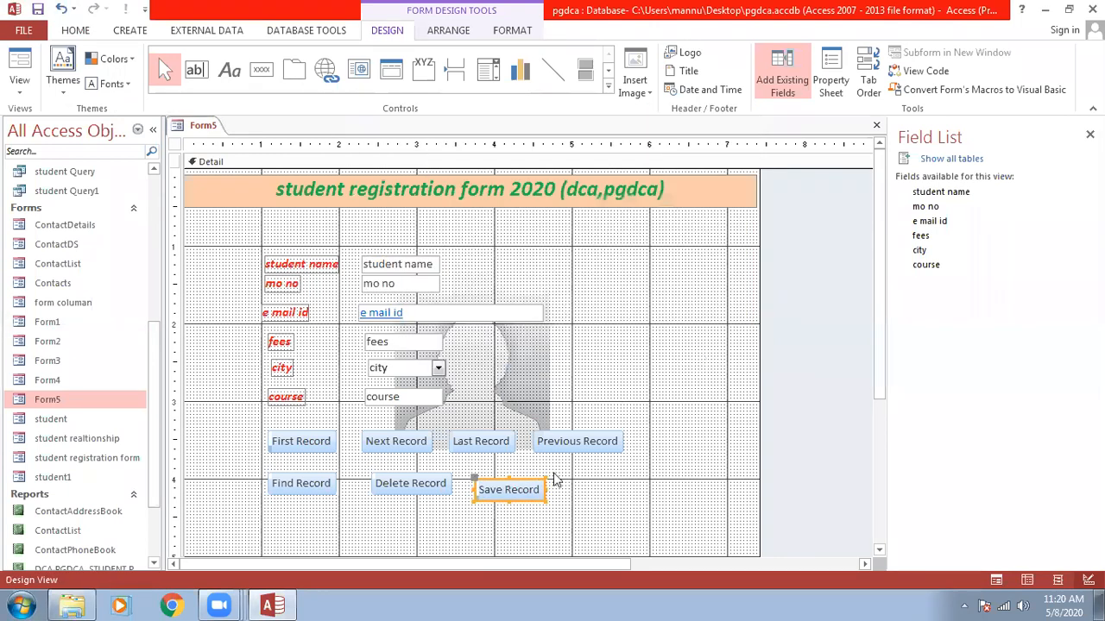
# Align the Save Record button with Delete Record and save Form5's design.
pyautogui.click(499, 487)
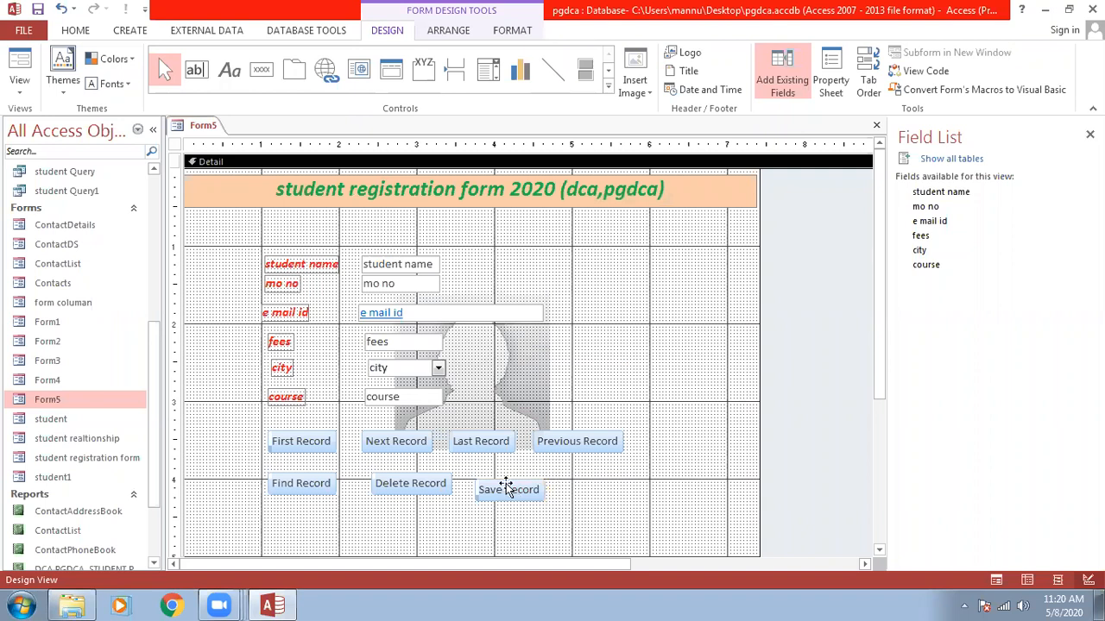
pyautogui.moveTo(499, 487); pyautogui.dragTo(500, 481)
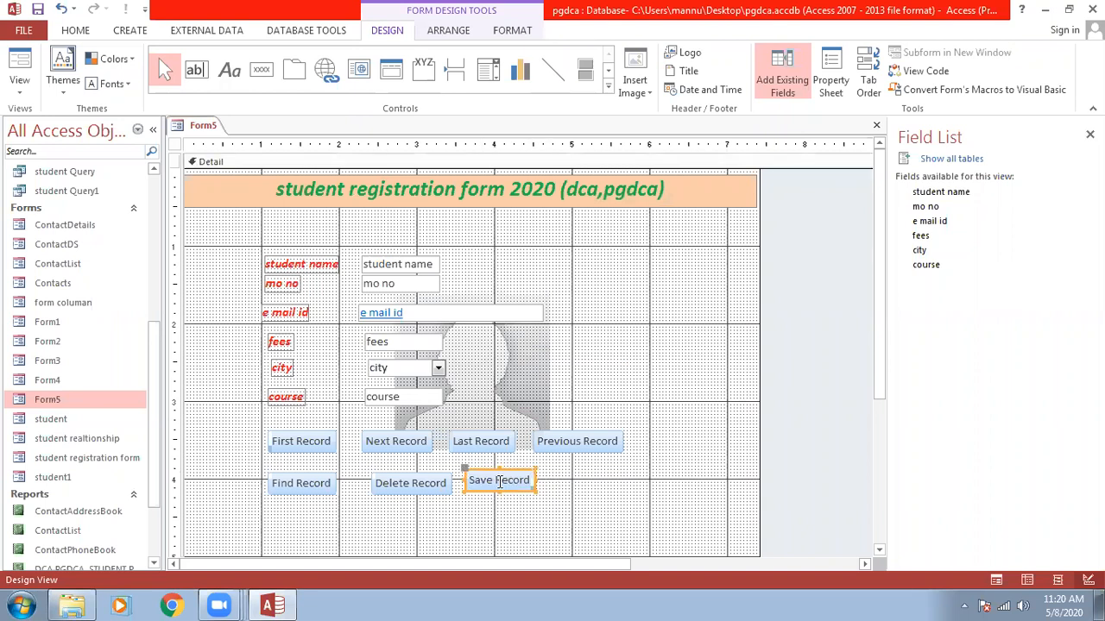
pyautogui.hotkey('ctrl', 'w')
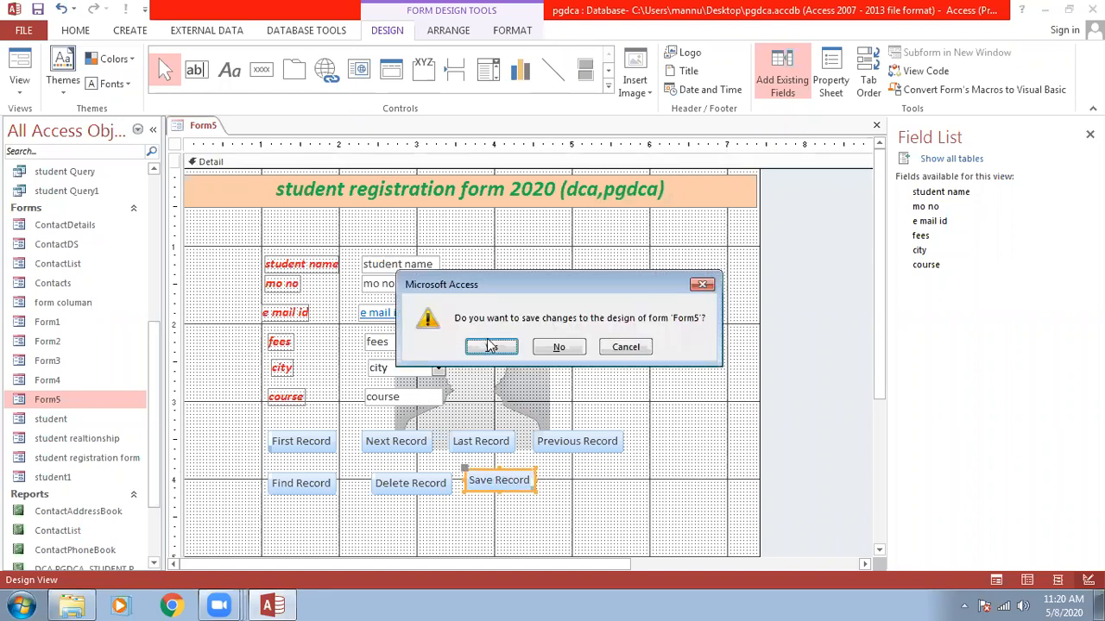
pyautogui.click(490, 346)
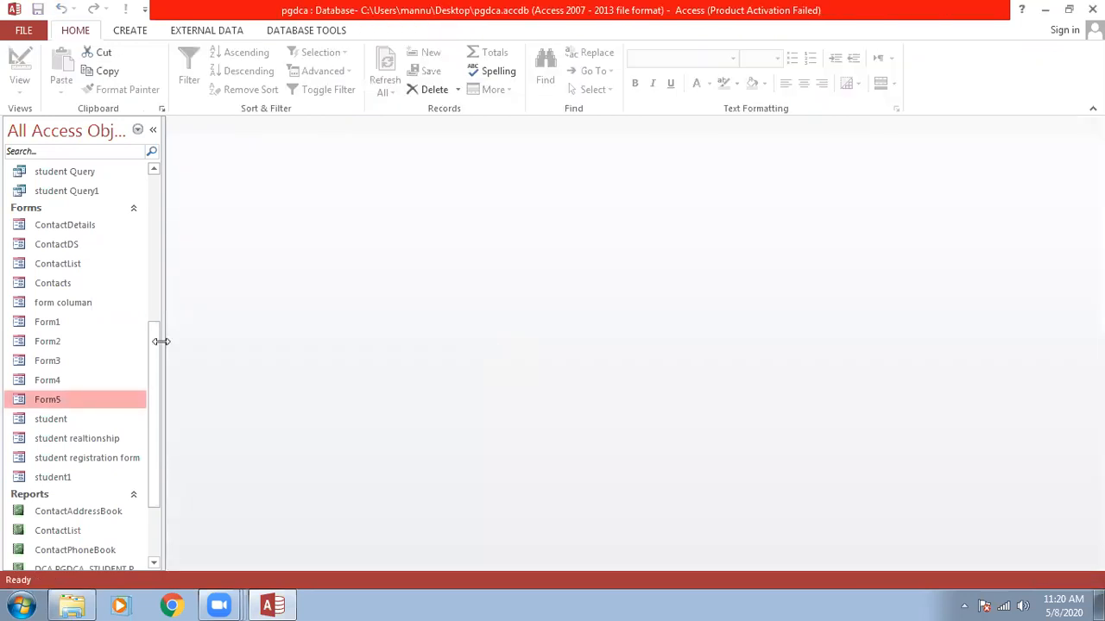
# Open Form5, save the current record with the new button, and close it.
pyautogui.doubleClick(47, 400)
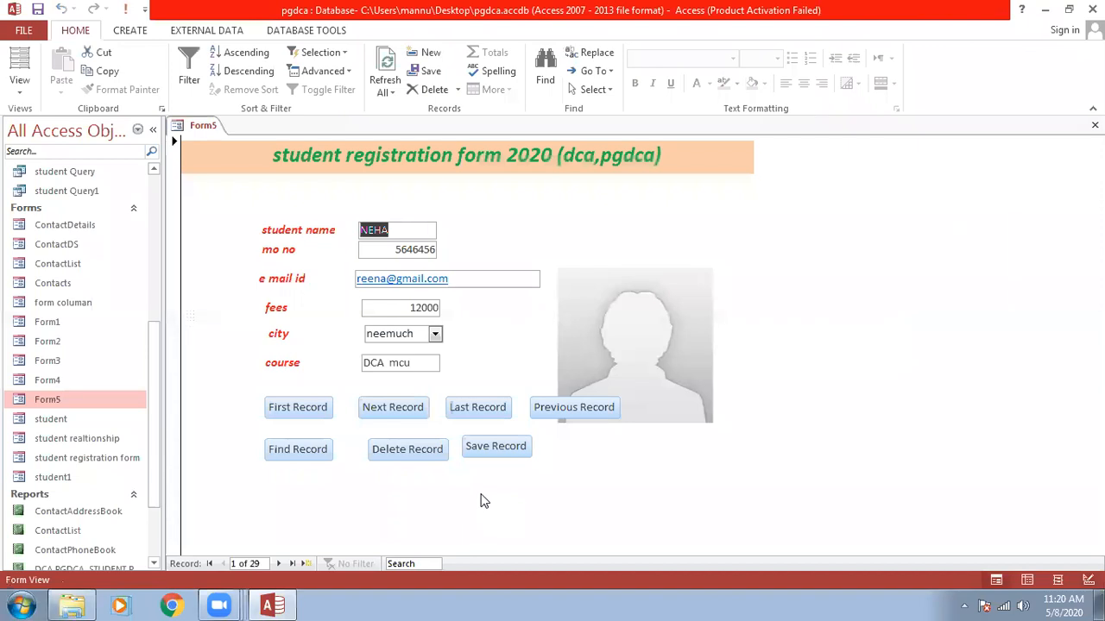
pyautogui.click(490, 448)
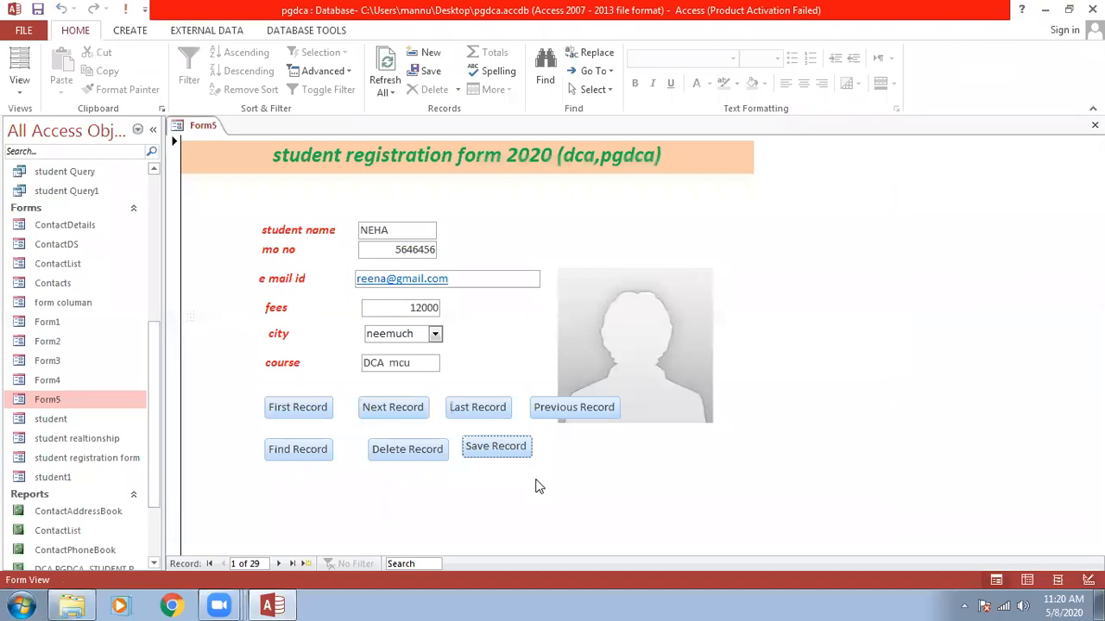
pyautogui.hotkey('ctrl', 'w')
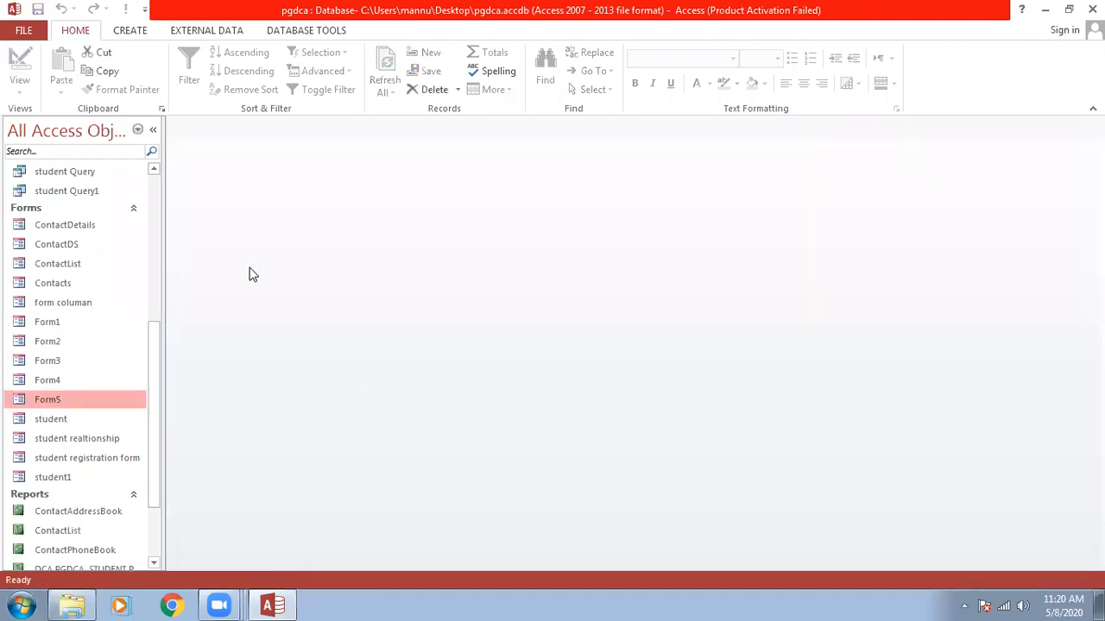
# Reopen Form5 and jump to the last student record.
pyautogui.doubleClick(73, 401)
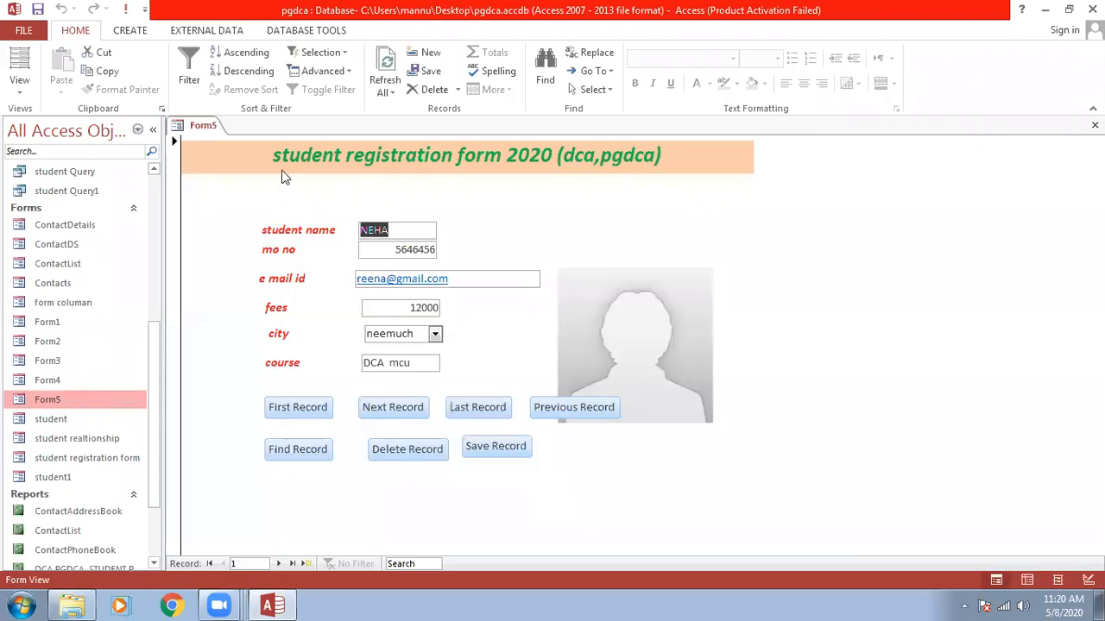
pyautogui.click(381, 86)
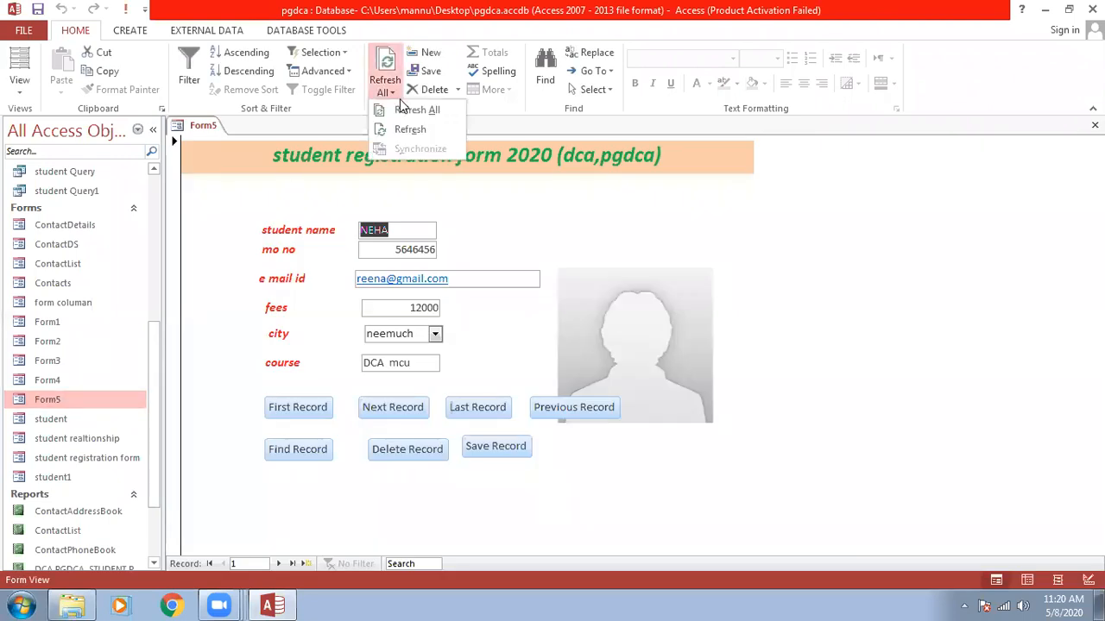
pyautogui.click(481, 445)
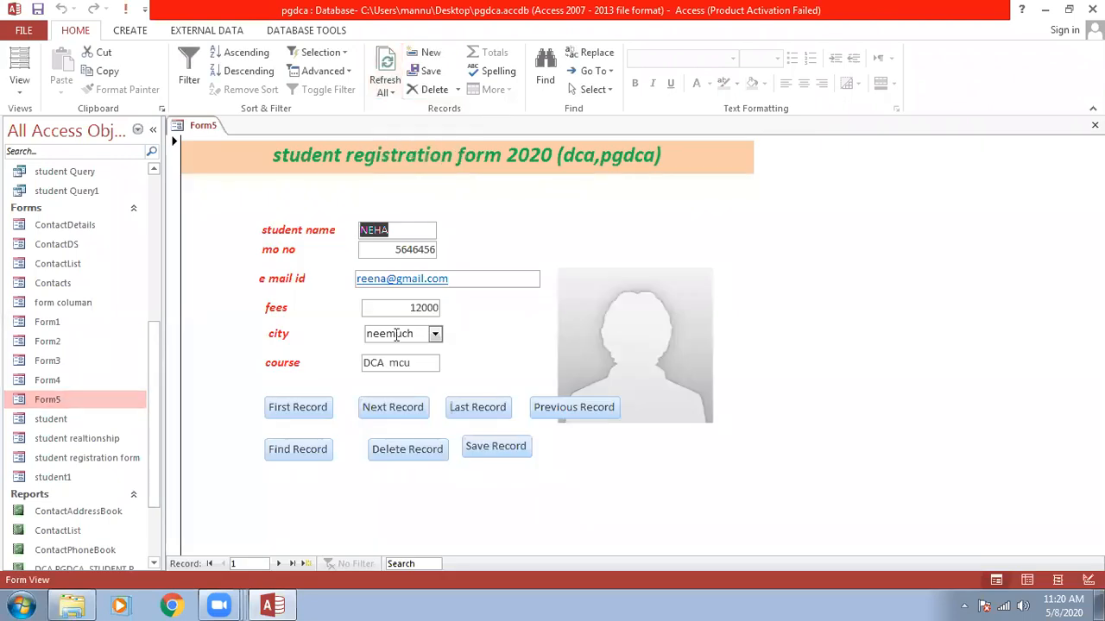
pyautogui.click(473, 416)
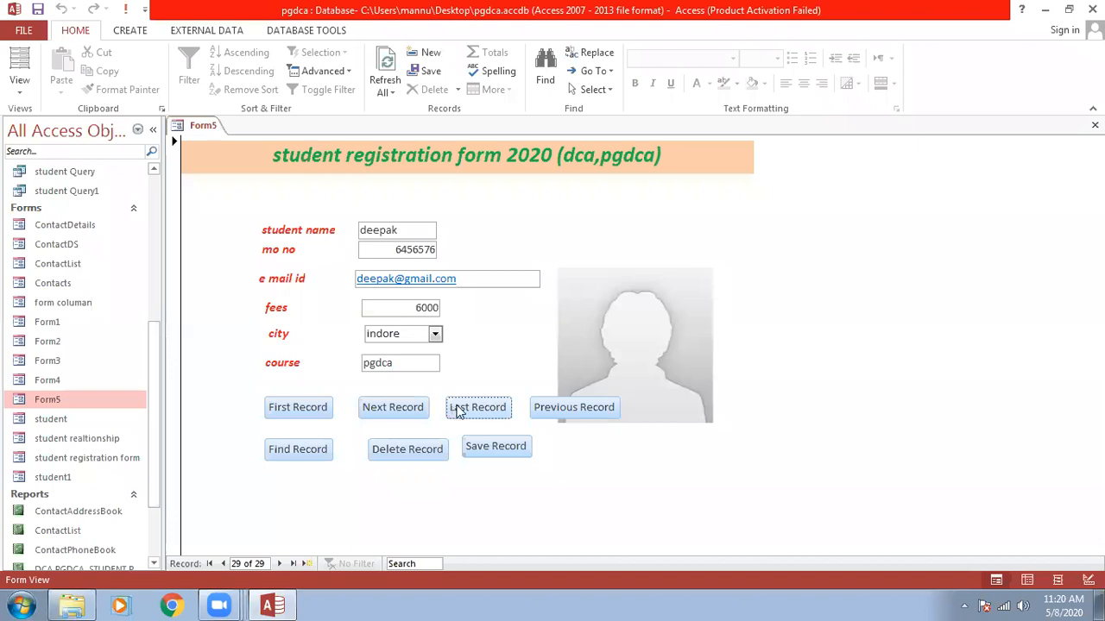
# Start a new record, entering the student's name, mobile number and the beginning of their e-mail.
pyautogui.click(279, 565)
pyautogui.click(393, 232)
pyautogui.write('geeta')
pyautogui.press('Tab')
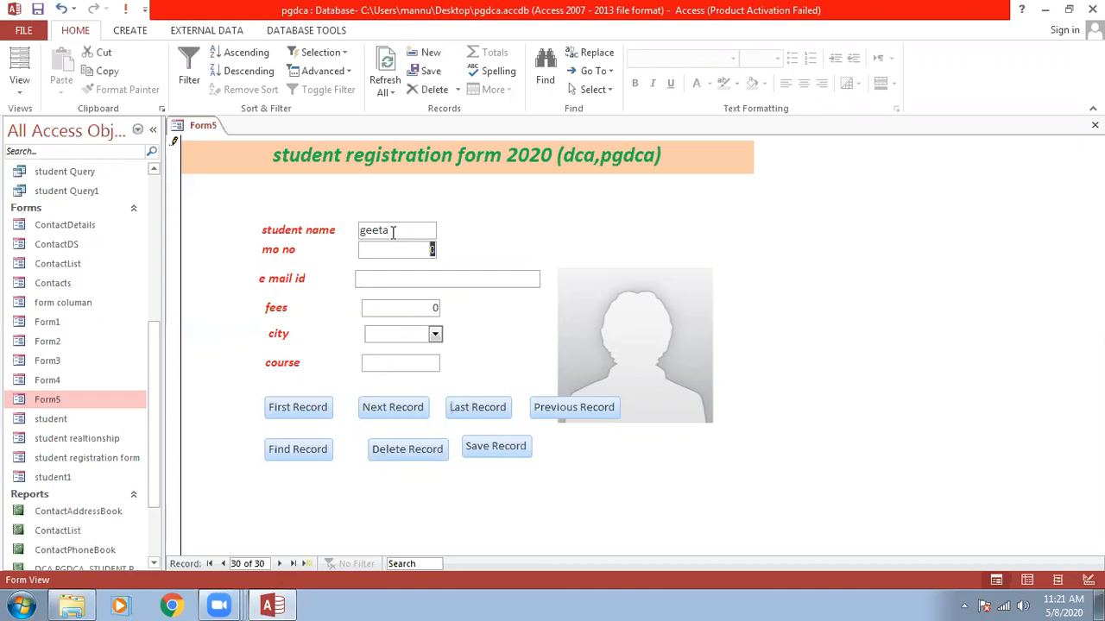
pyautogui.write('45436456')
pyautogui.press('Tab')
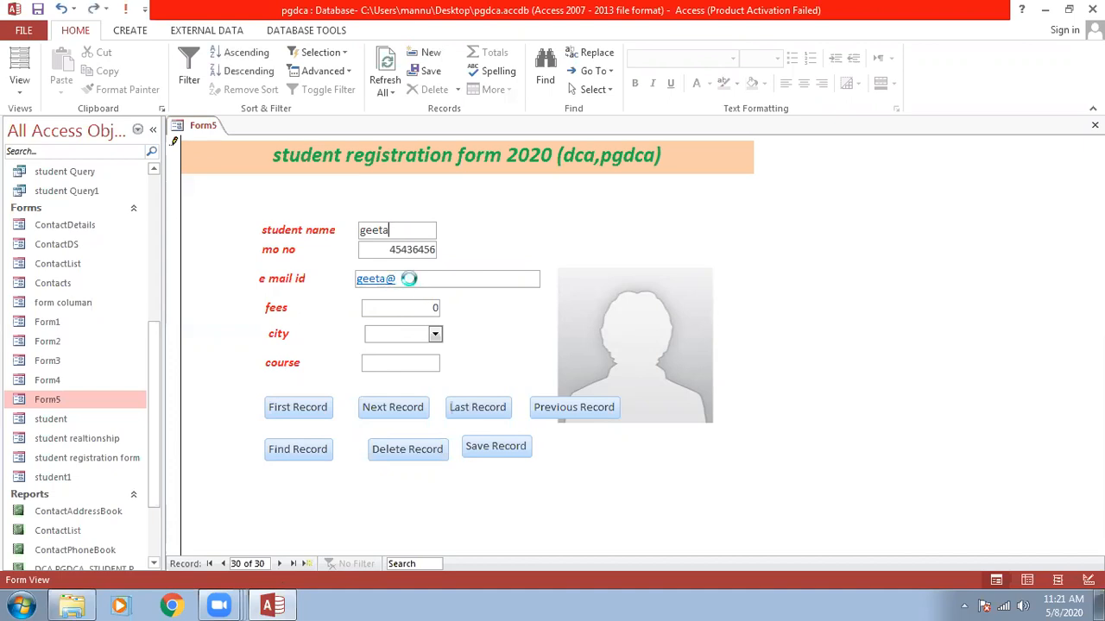
pyautogui.click(466, 280)
pyautogui.click(733, 266)
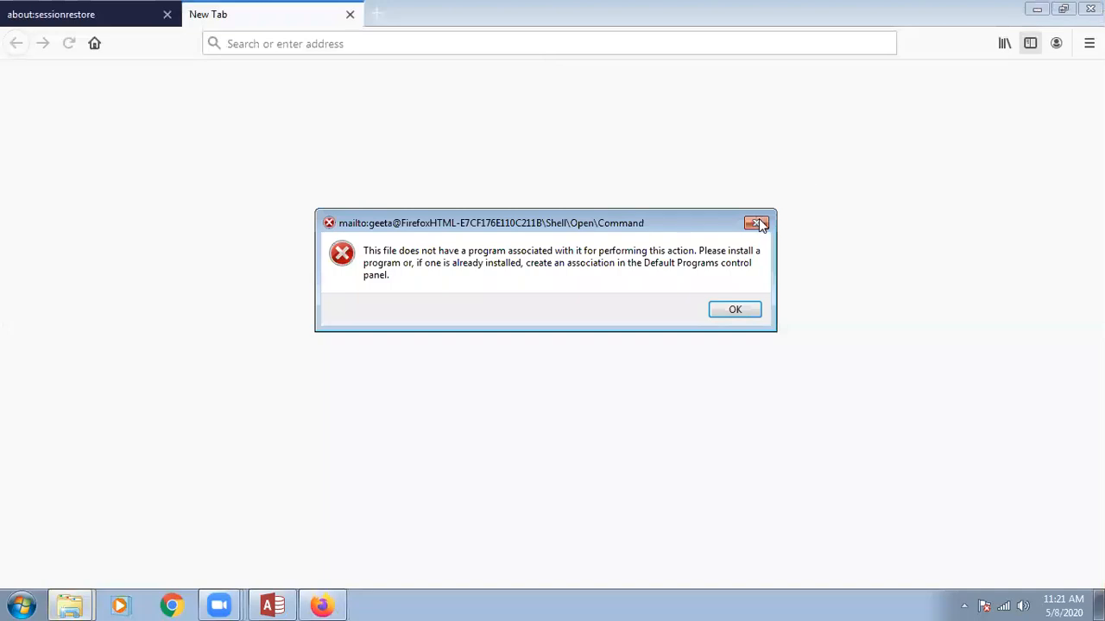
pyautogui.click(758, 223)
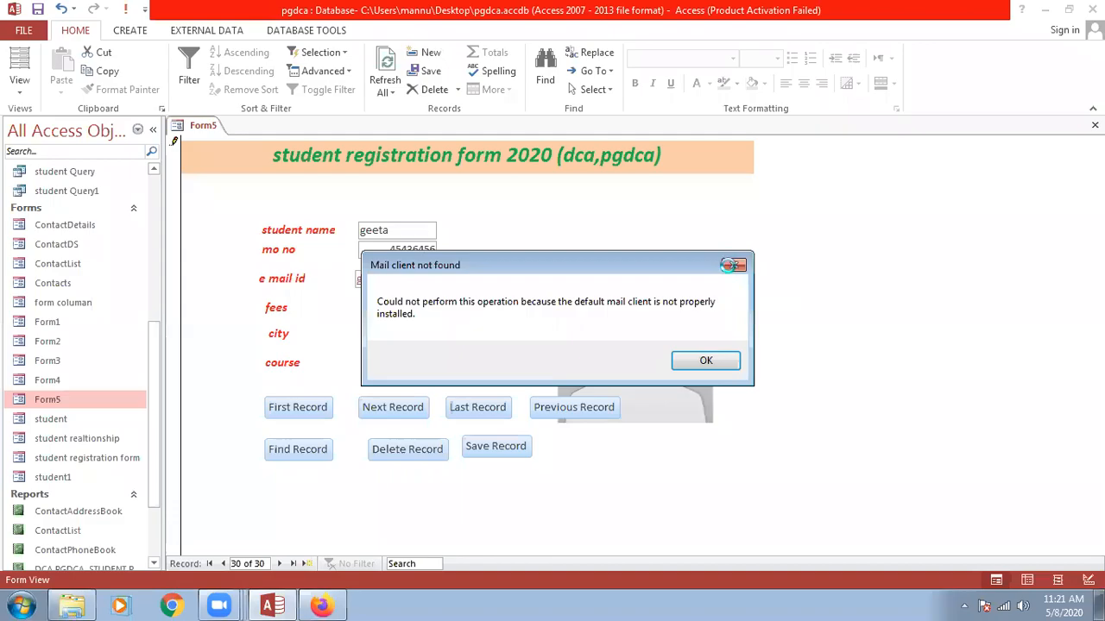
pyautogui.click(732, 265)
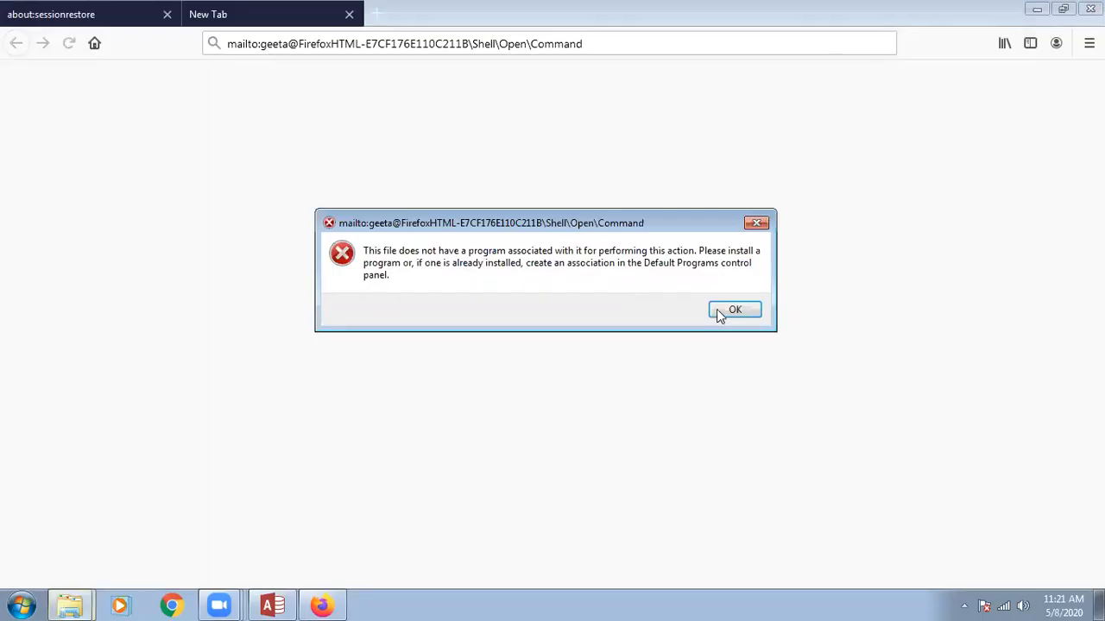
pyautogui.click(718, 312)
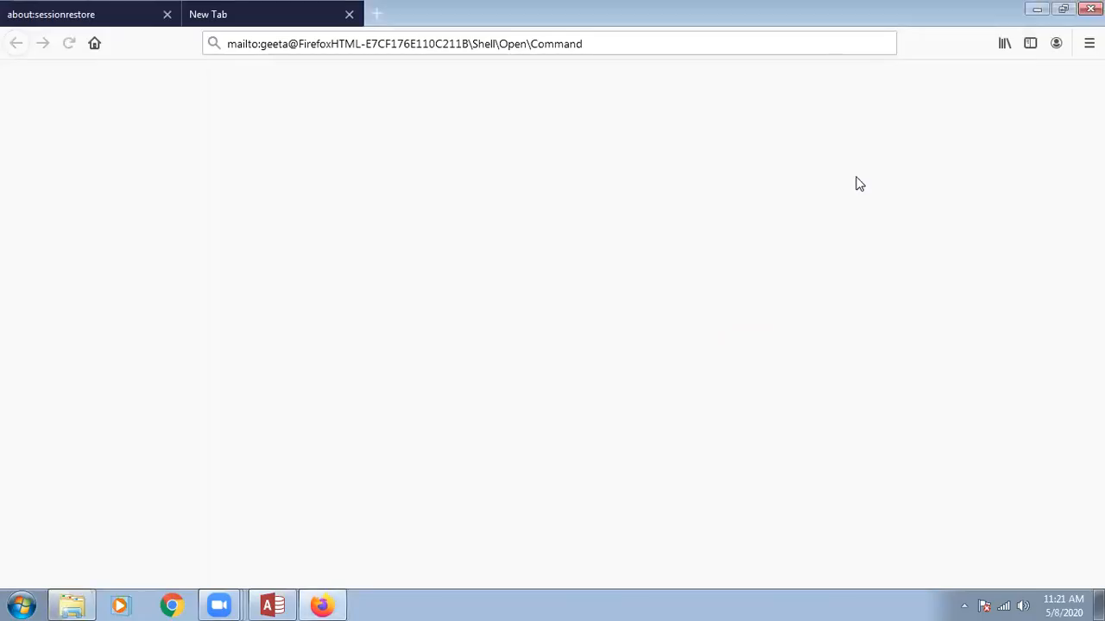
pyautogui.click(1040, 11)
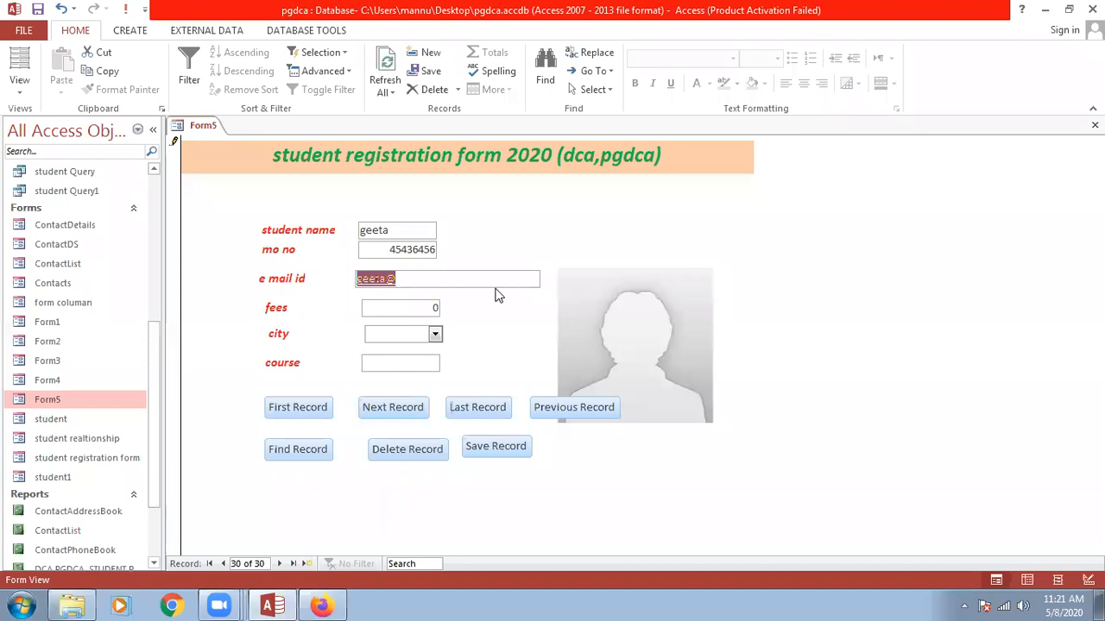
# Enter fees 7000, choose neemuch as the city, and type dca as the course.
pyautogui.click(397, 312)
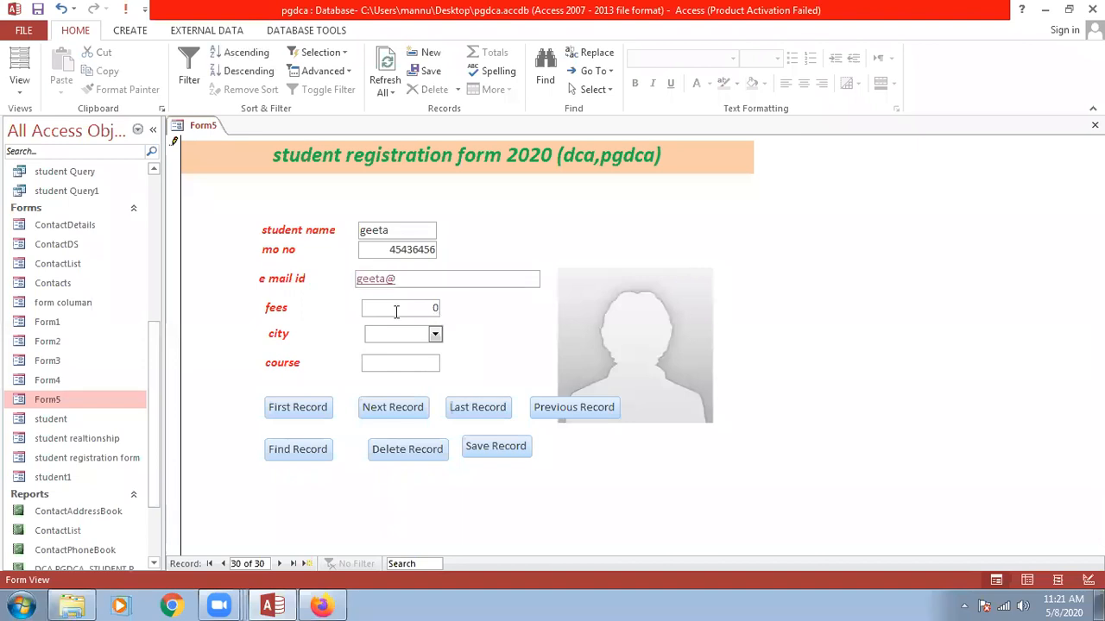
pyautogui.write('7000')
pyautogui.click(435, 334)
pyautogui.click(392, 350)
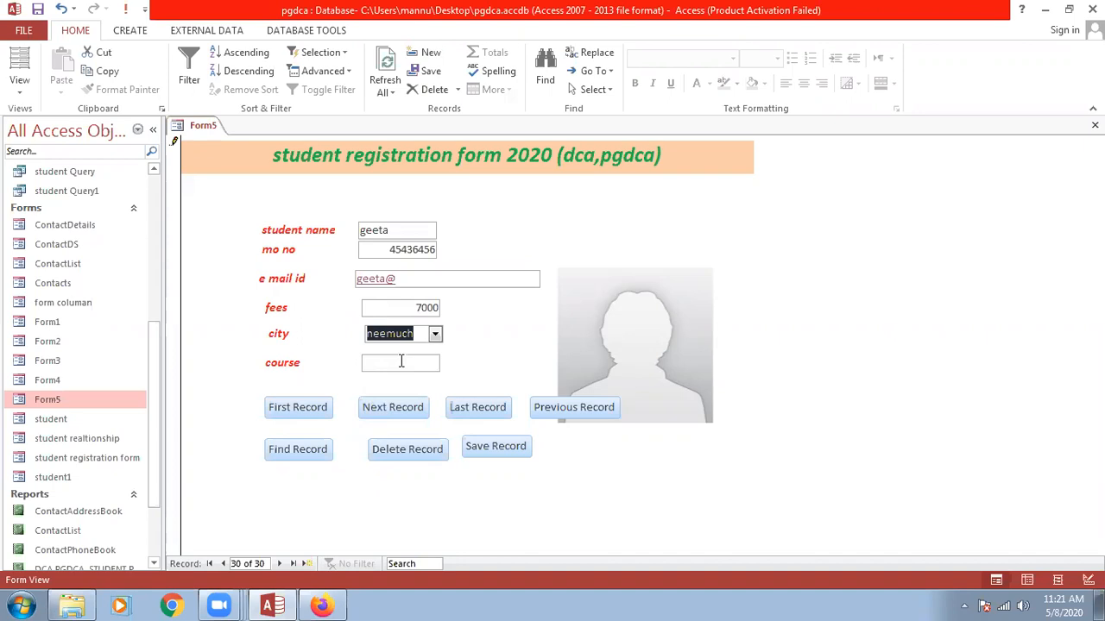
pyautogui.click(400, 361)
pyautogui.write('dca')
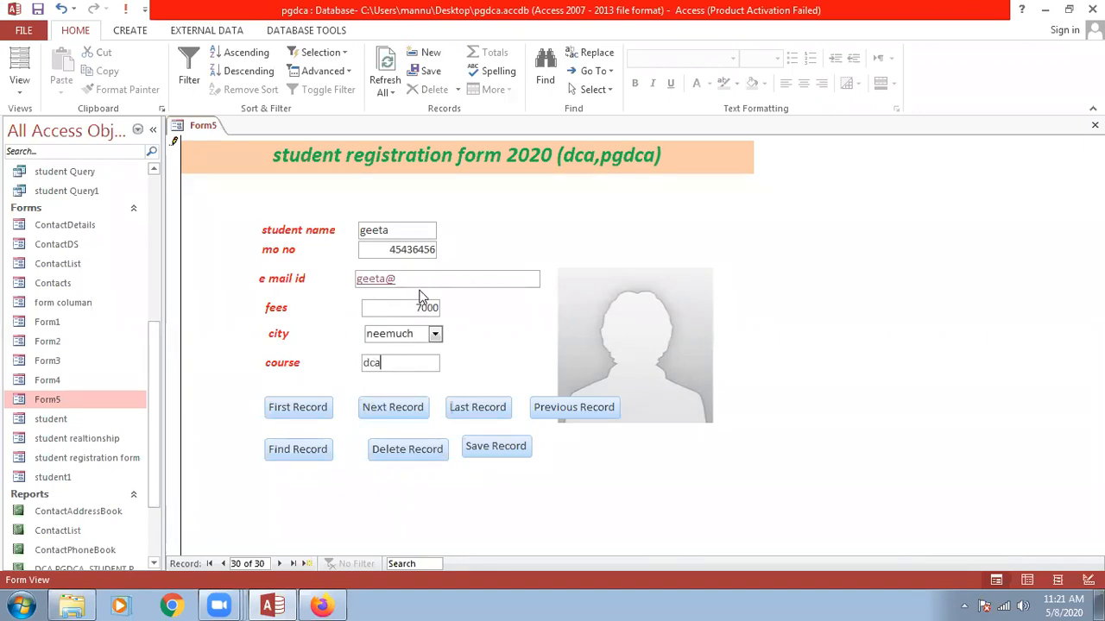
# Dismiss the mail client and browser error messages, then save the new record.
pyautogui.click(742, 265)
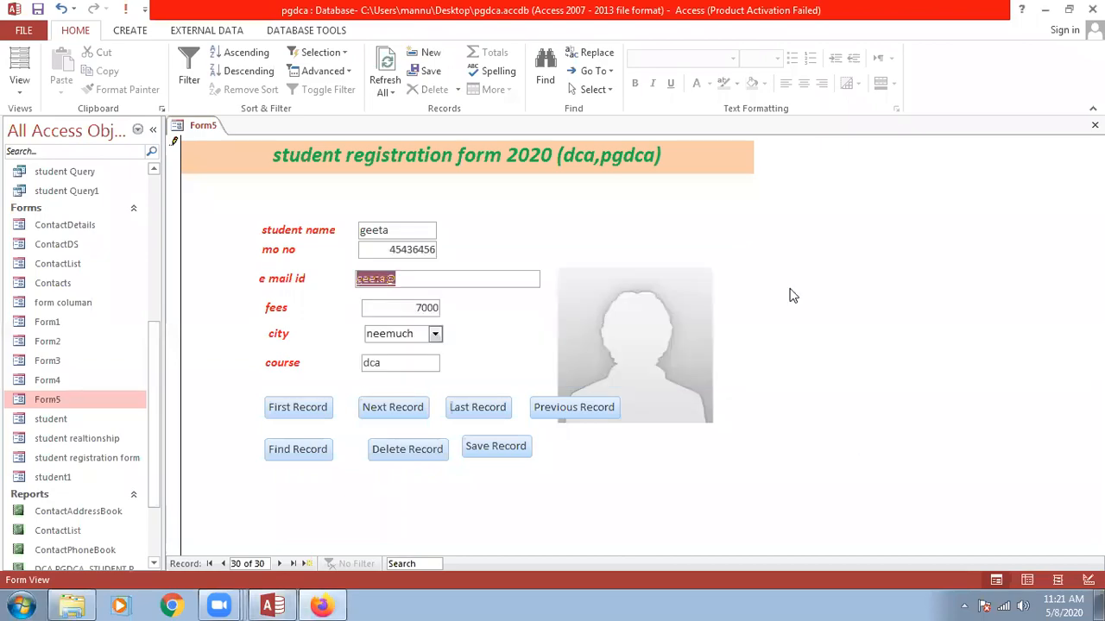
pyautogui.click(756, 226)
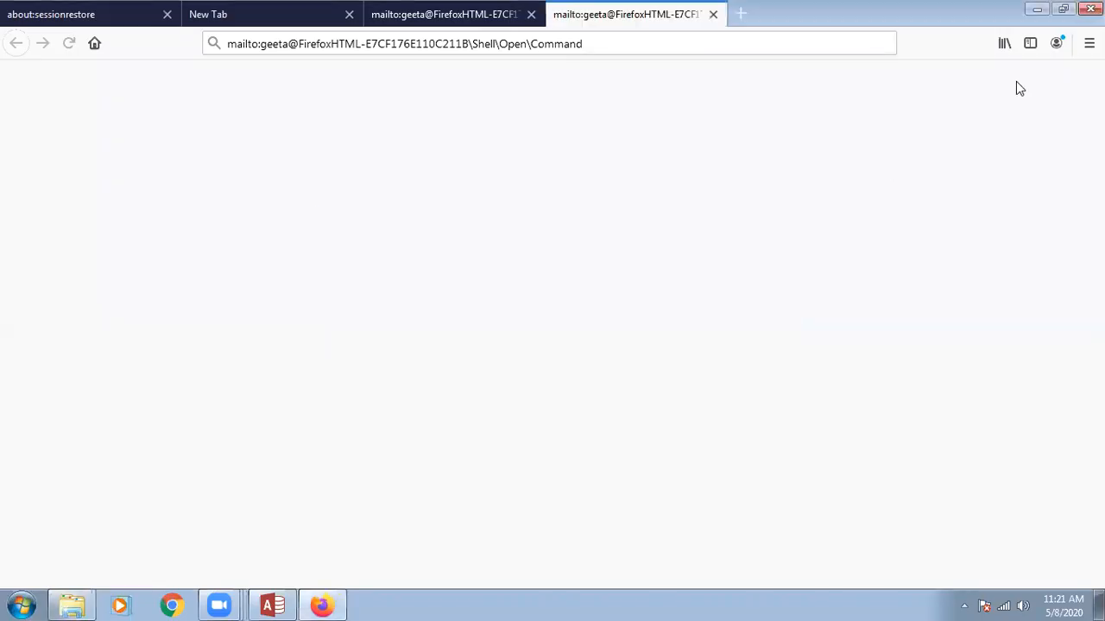
pyautogui.click(1036, 9)
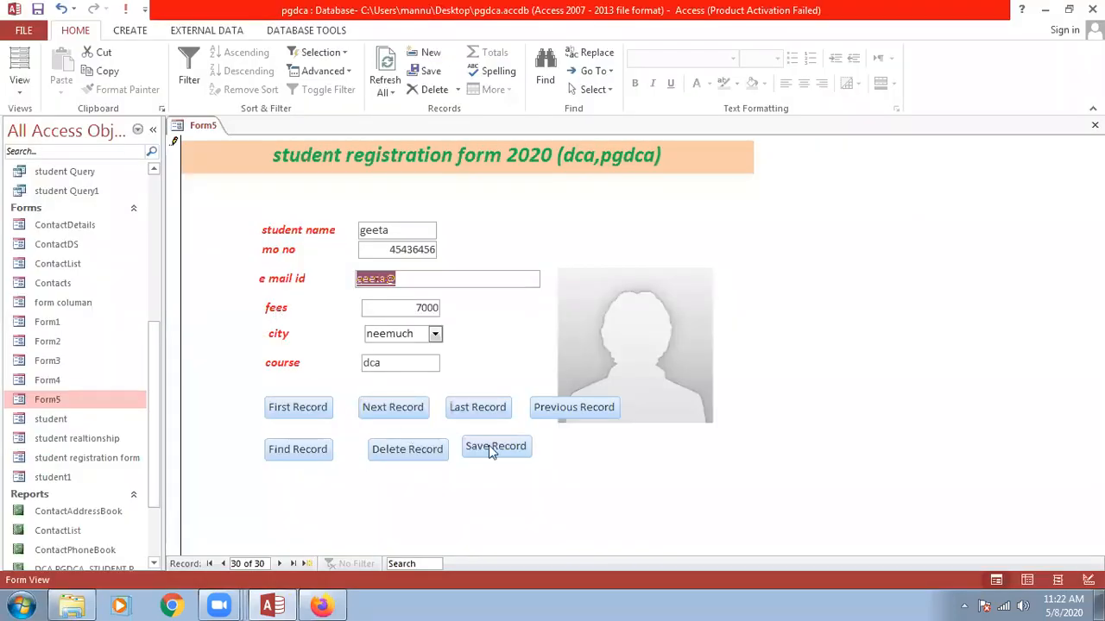
pyautogui.click(488, 446)
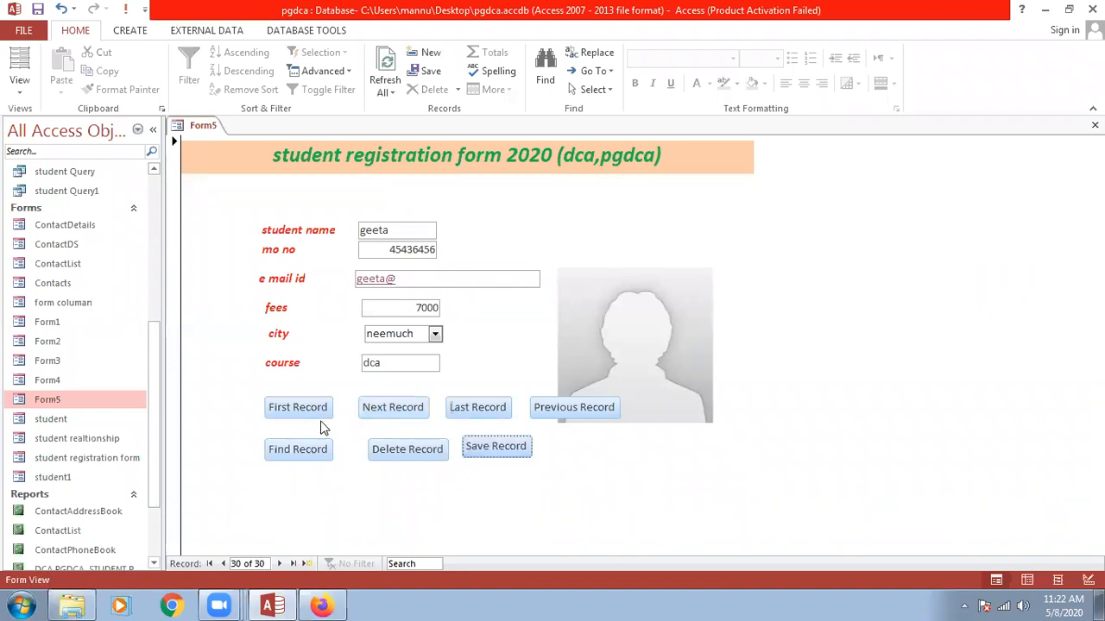
# Reopen Form5 in Design View and draw a new button right of Save Record.
pyautogui.hotkey('ctrl', 'w')
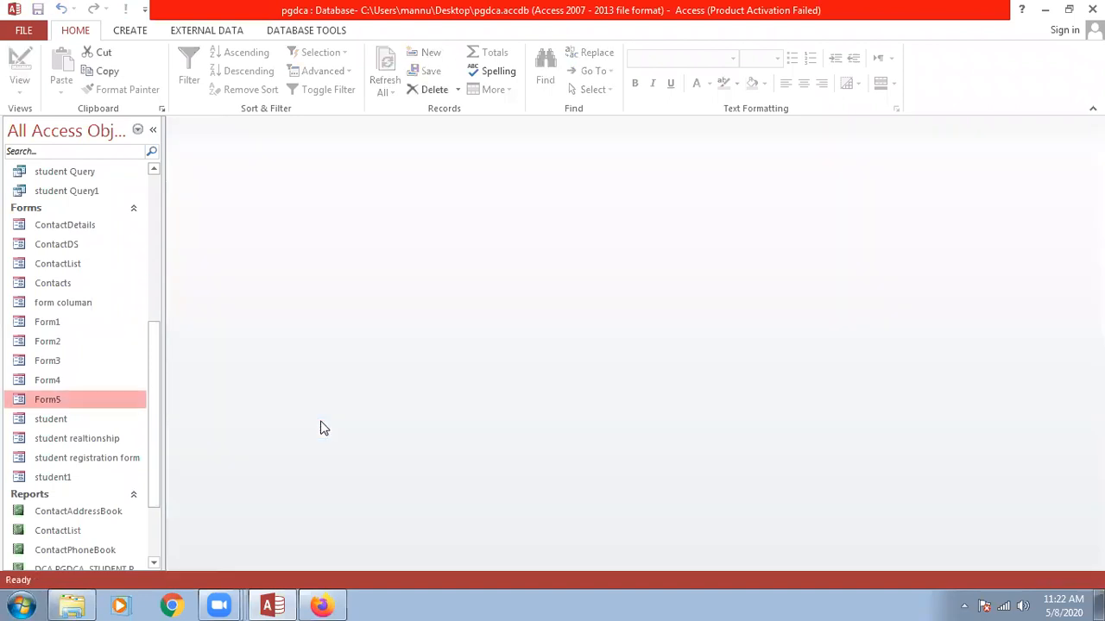
pyautogui.rightClick(53, 400)
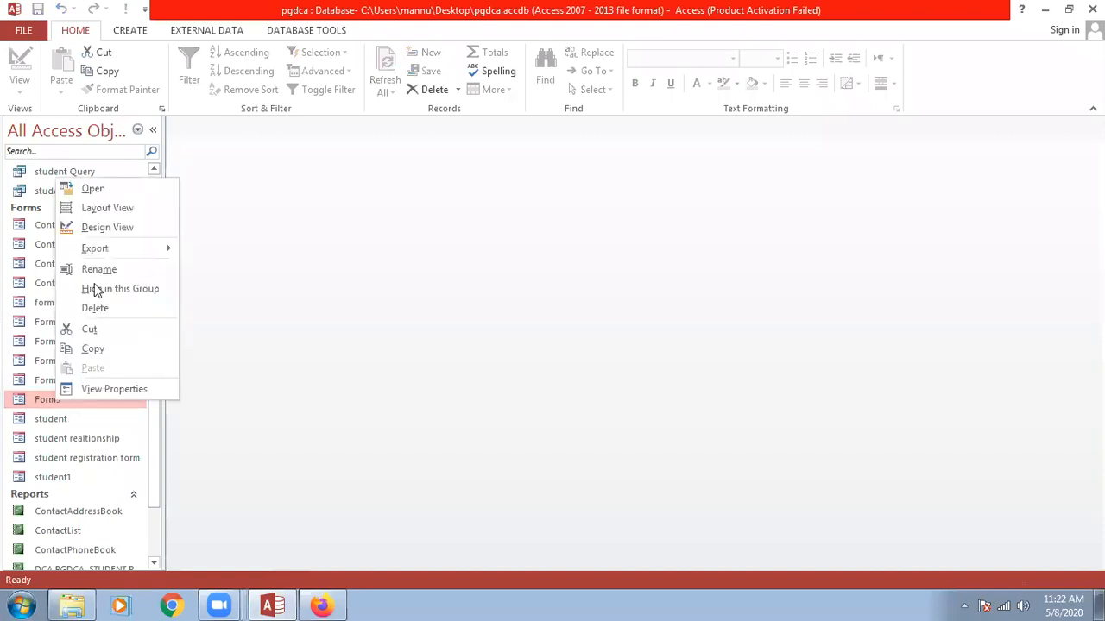
pyautogui.click(95, 227)
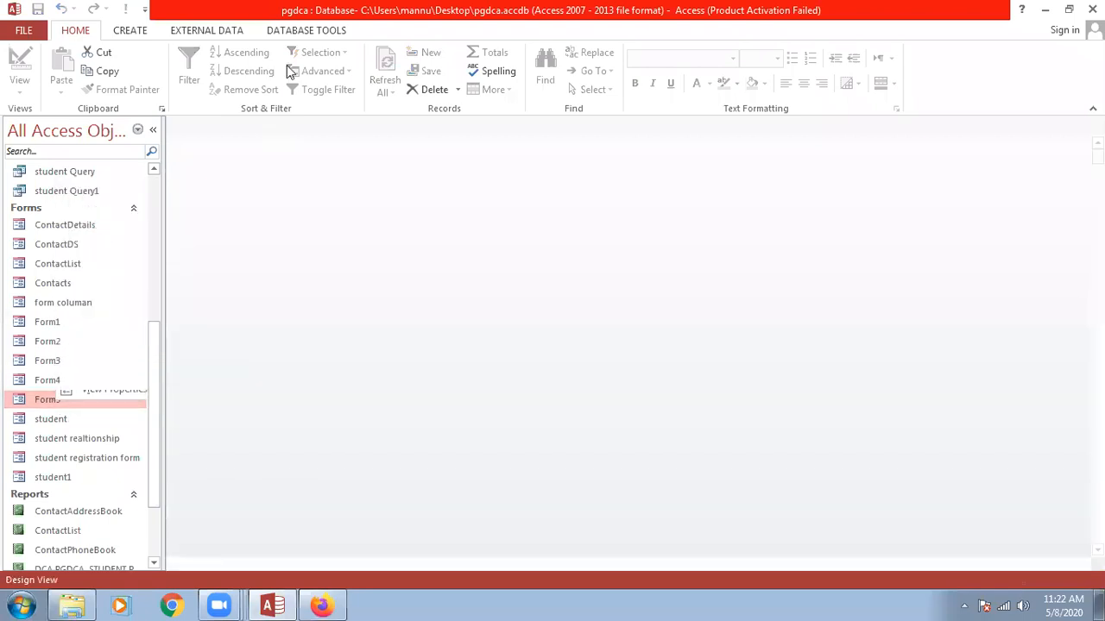
pyautogui.click(261, 71)
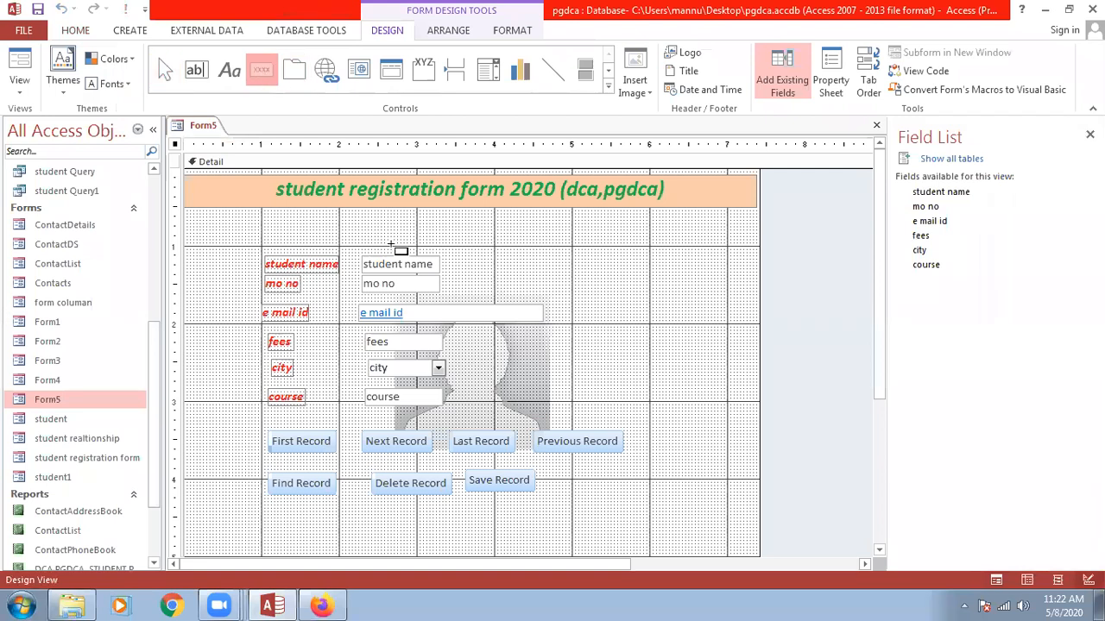
pyautogui.moveTo(600, 470); pyautogui.dragTo(546, 490)
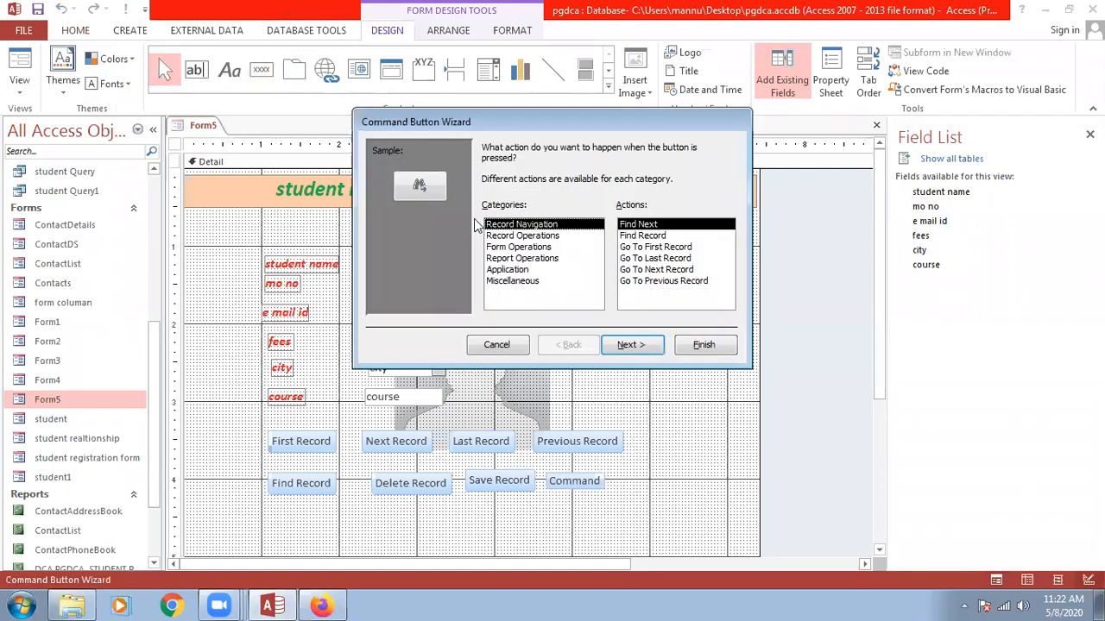
# Make it a Print Record button with text label, named 'print', and save the design.
pyautogui.click(542, 248)
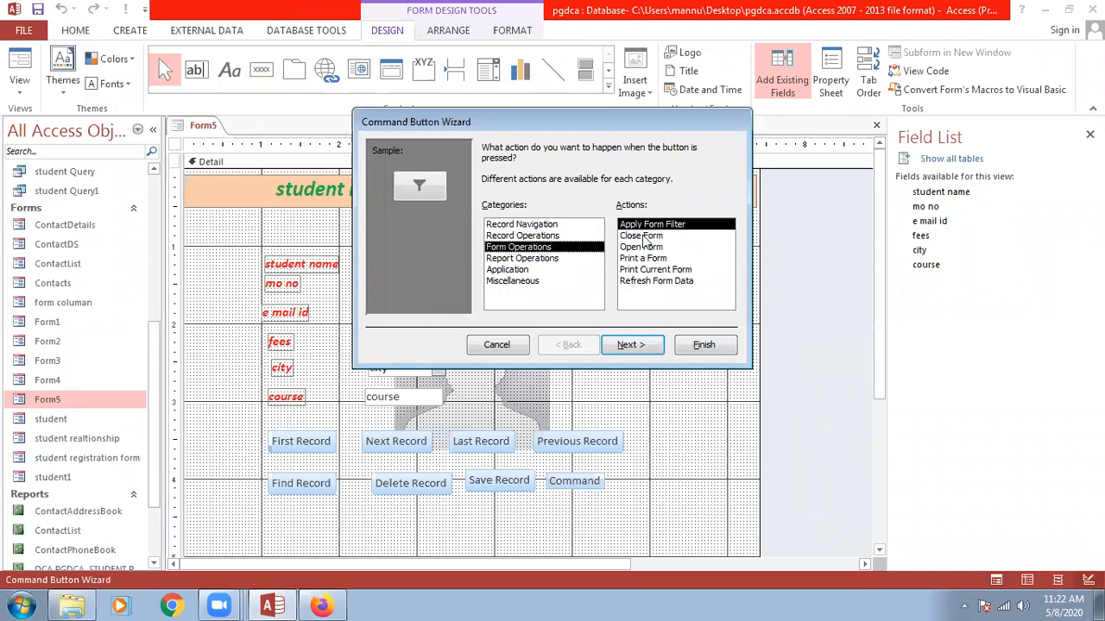
pyautogui.press('Up')
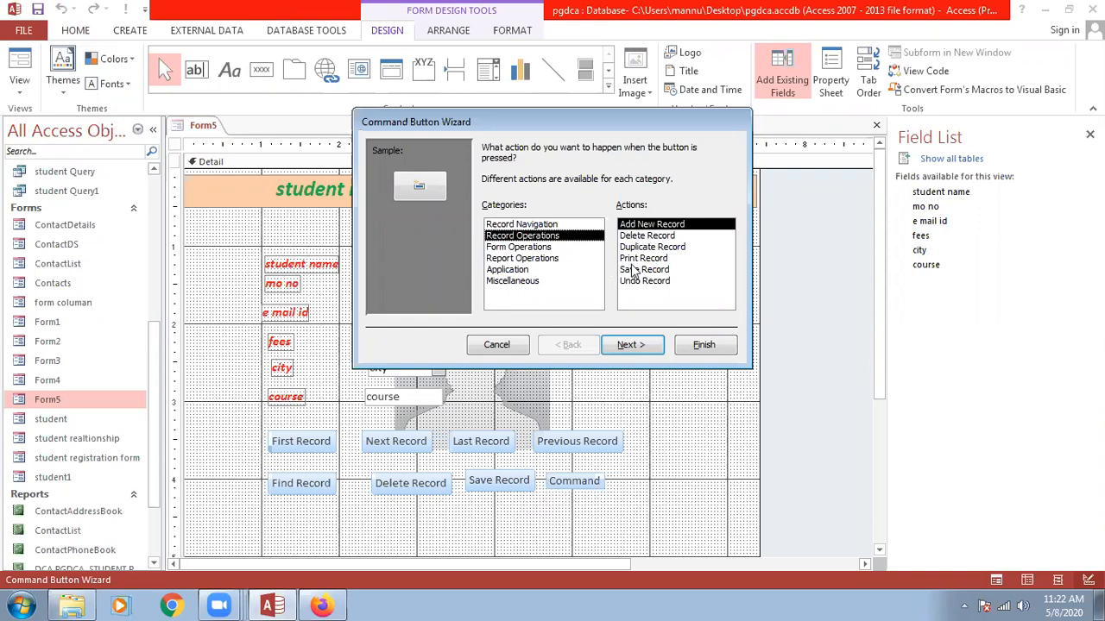
pyautogui.click(634, 259)
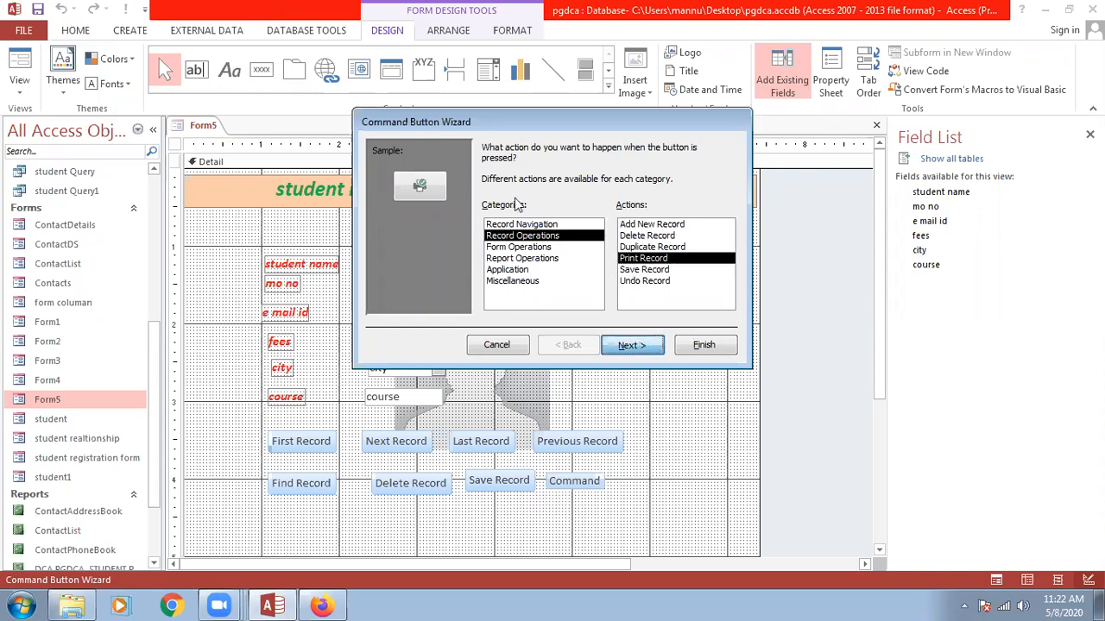
pyautogui.click(656, 343)
pyautogui.hotkey('alt', 't')
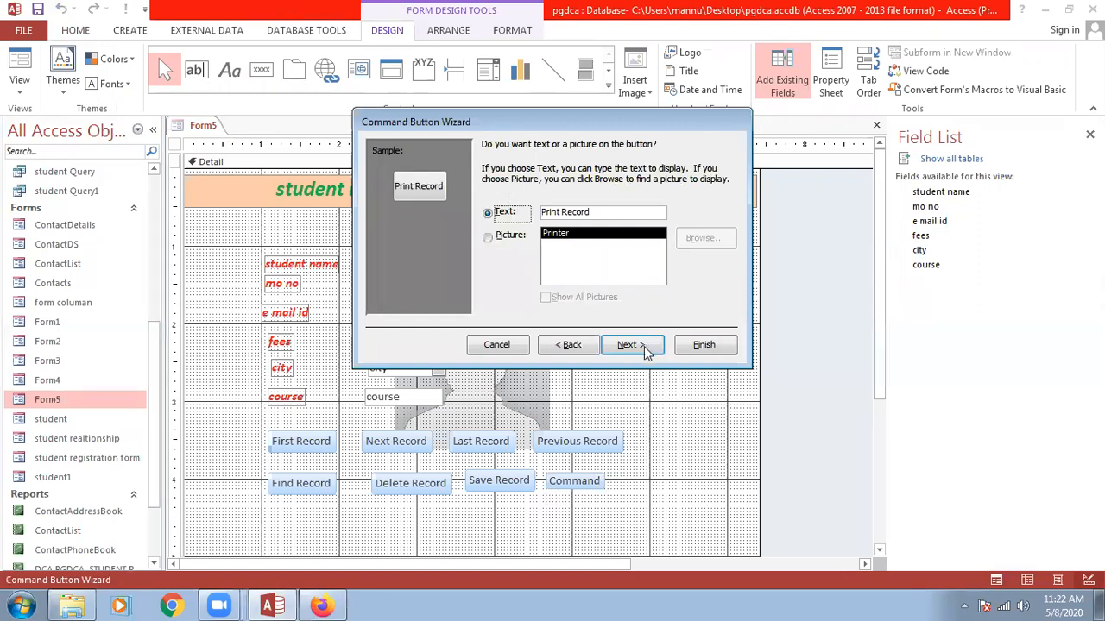
pyautogui.click(647, 345)
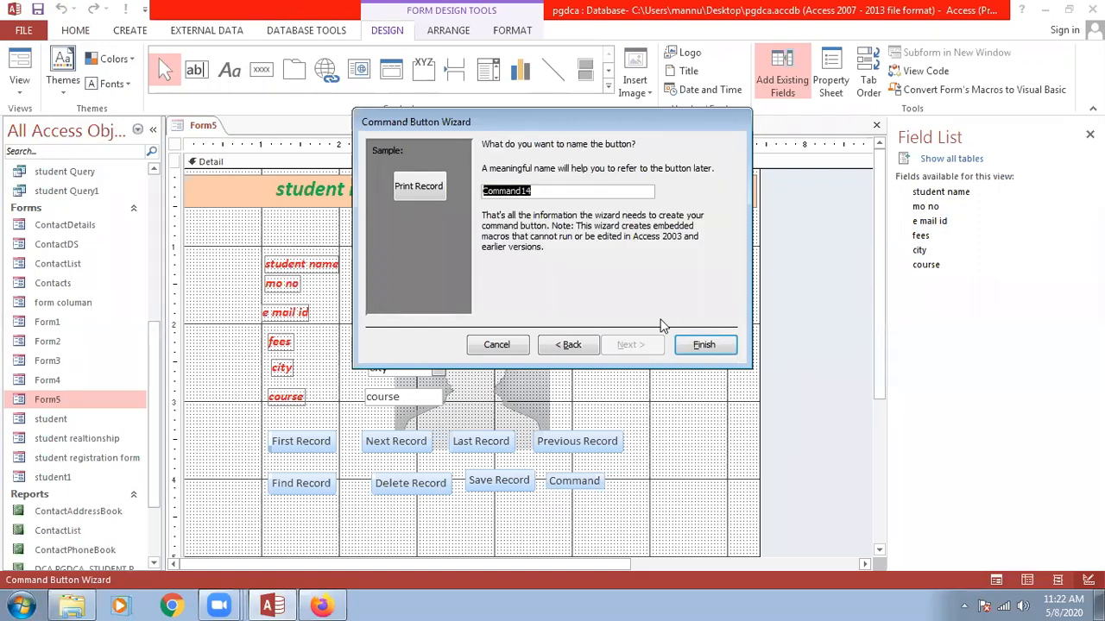
pyautogui.write('print')
pyautogui.click(703, 345)
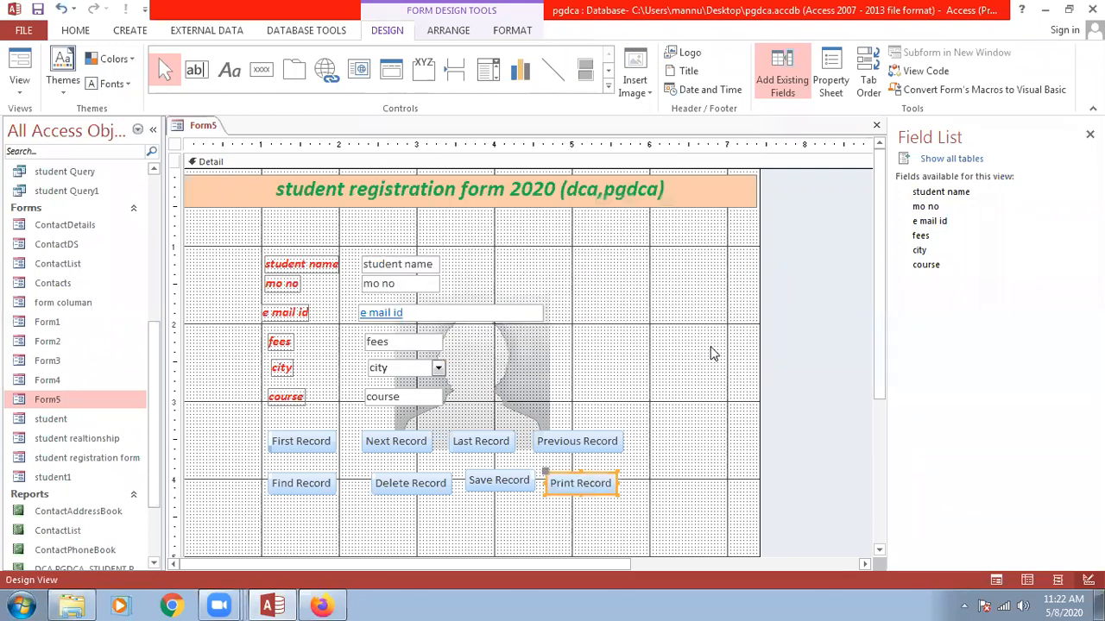
pyautogui.hotkey('ctrl', 'w')
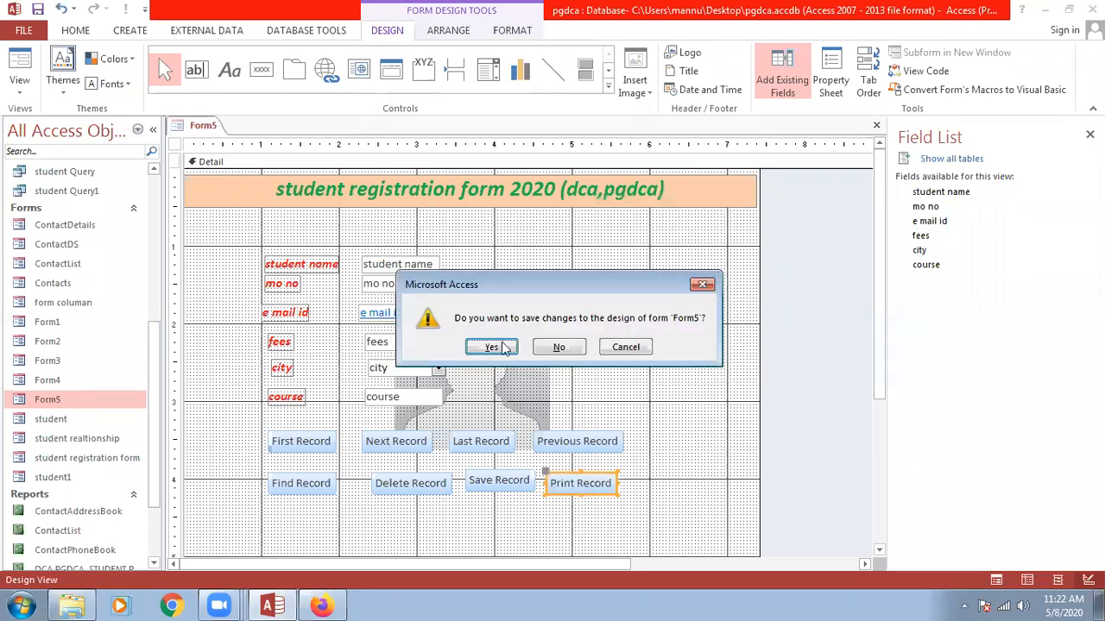
pyautogui.click(503, 348)
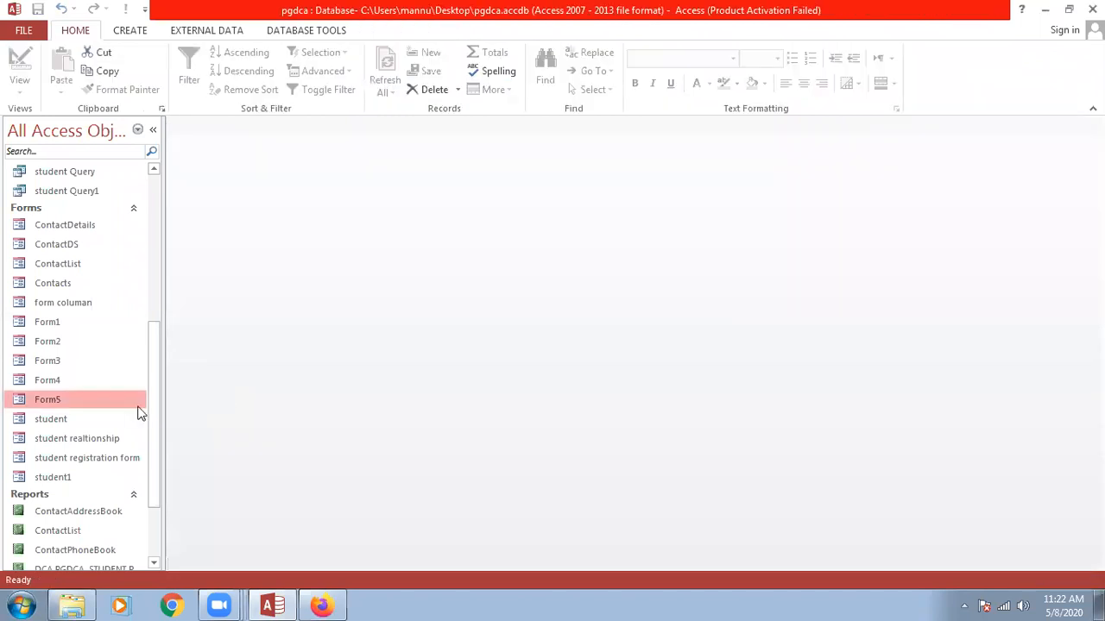
# Open Form5 and print the current student record, 1 copy, via Print Record.
pyautogui.doubleClick(39, 400)
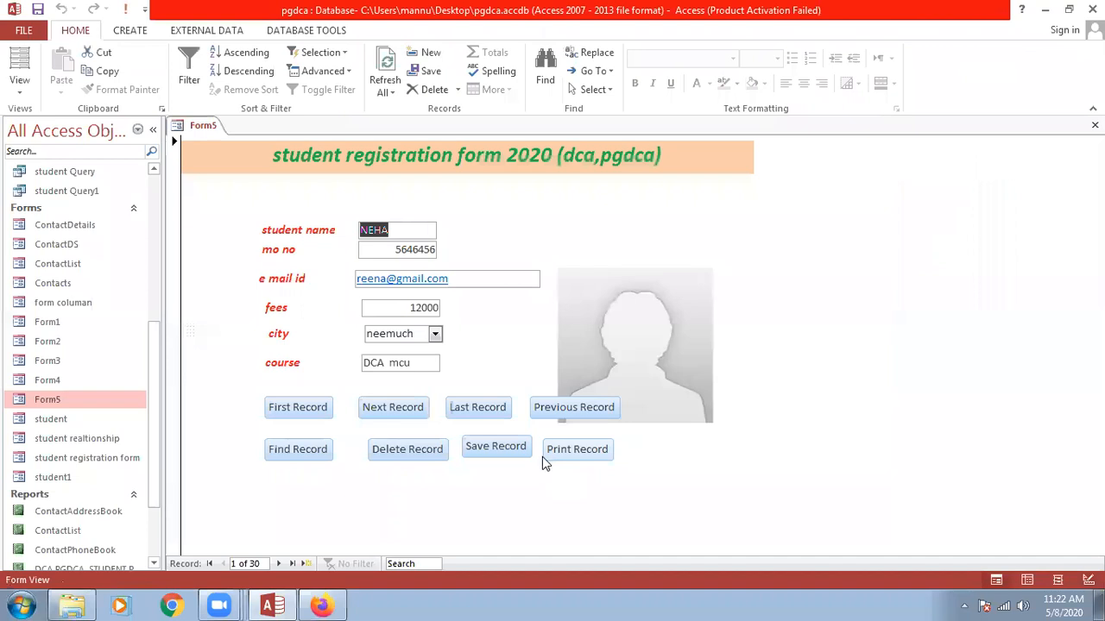
pyautogui.click(567, 450)
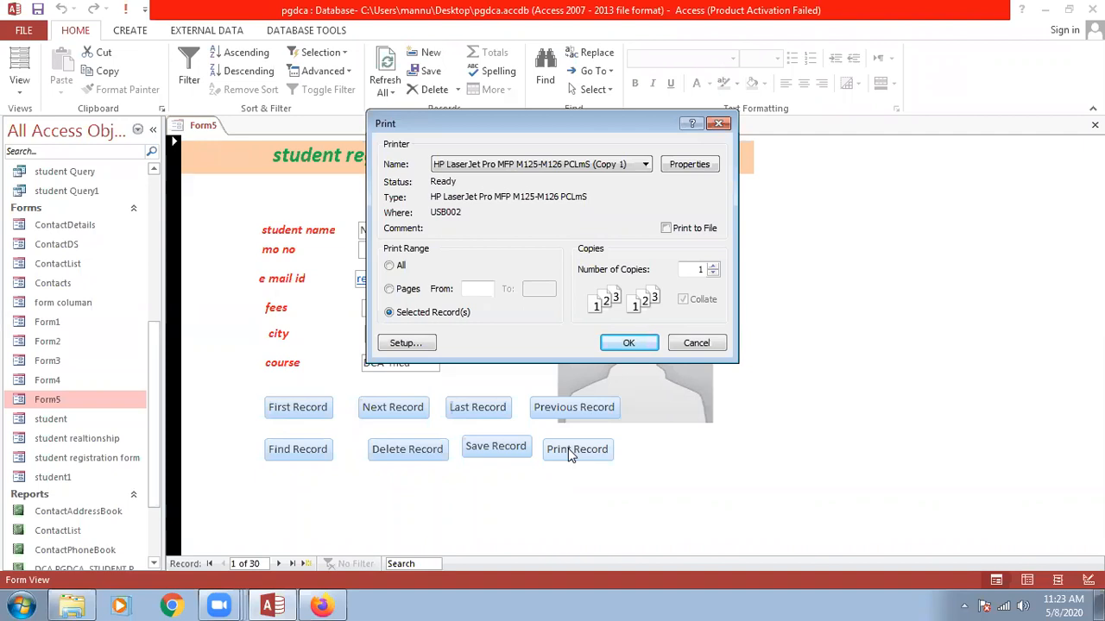
pyautogui.click(631, 343)
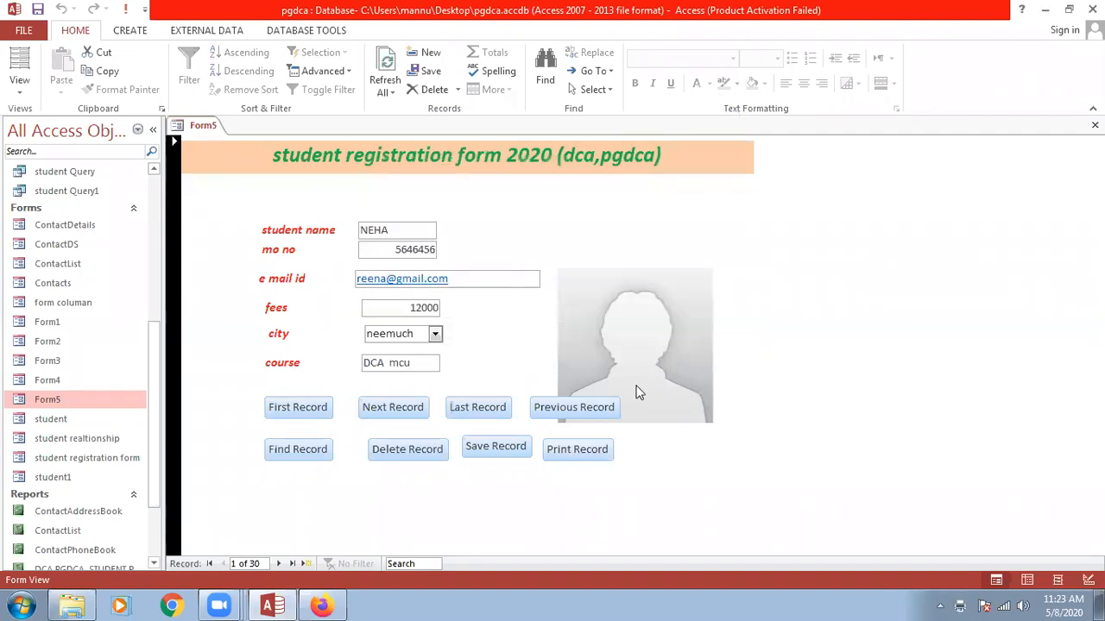